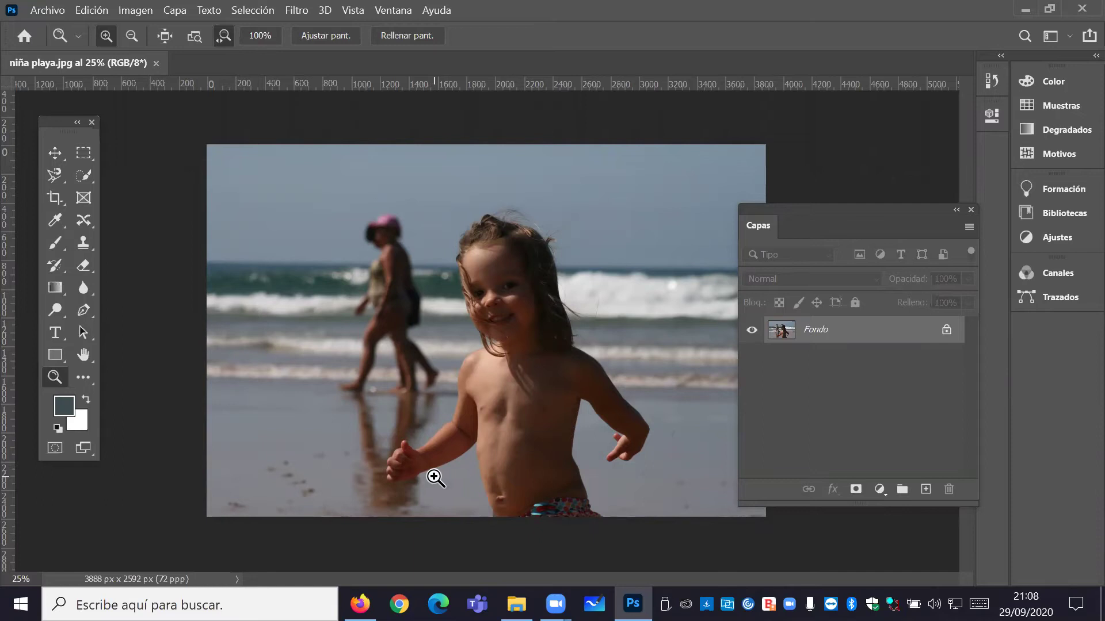
Select the girl's bent arm and thumbs-up hand with the Quick Selection tool, using a size 36 brush
click(404, 473)
click(406, 488)
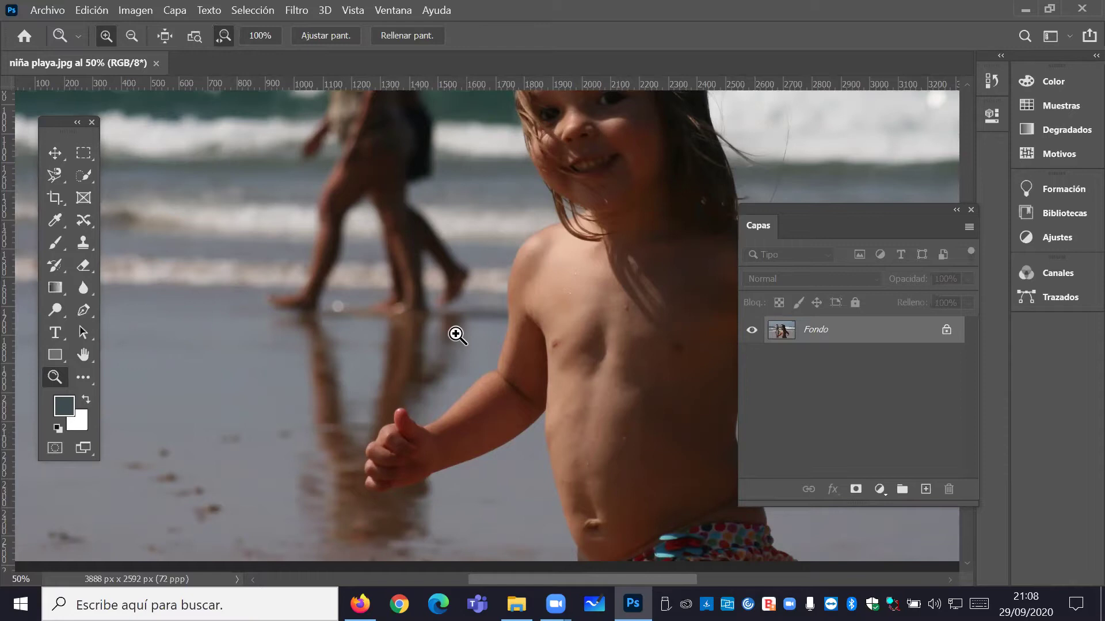
scroll(403, 271, up, 5)
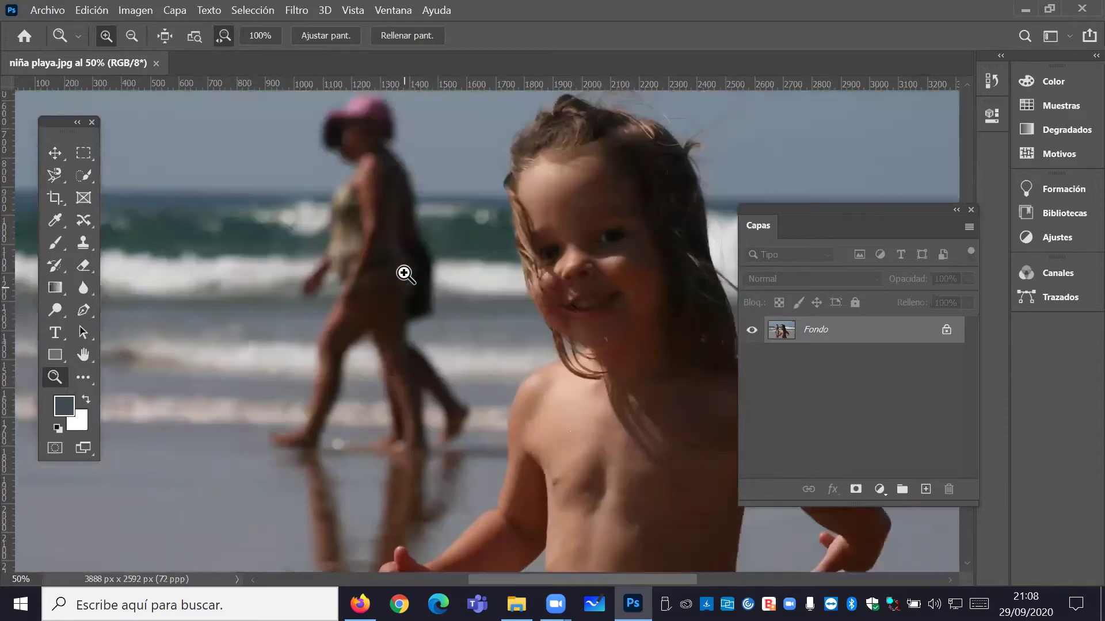
scroll(405, 257, down, 5)
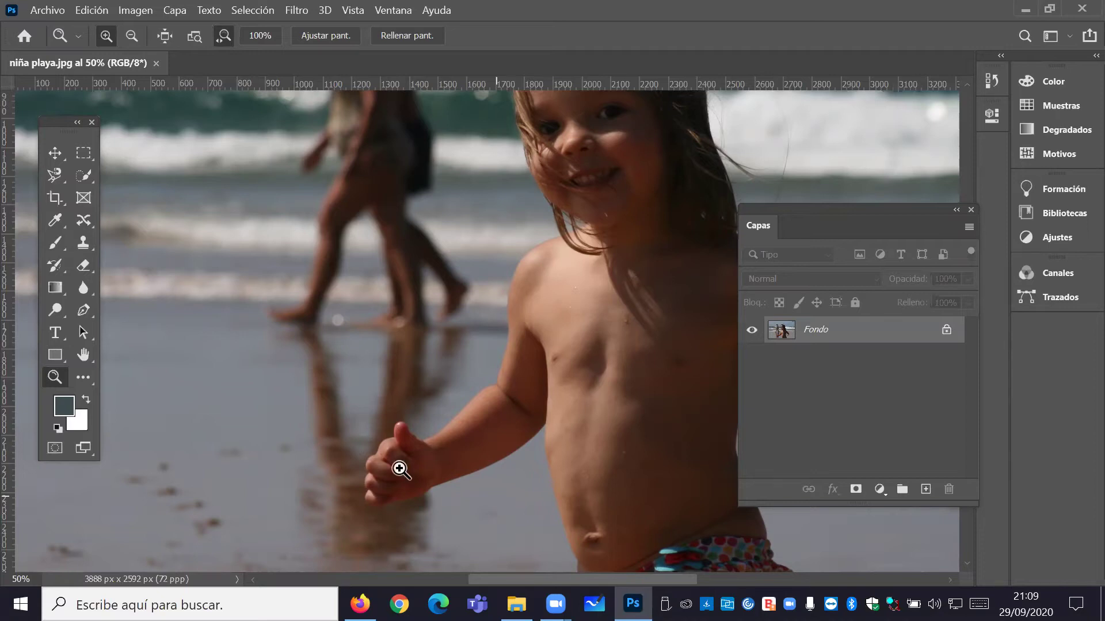
click(407, 497)
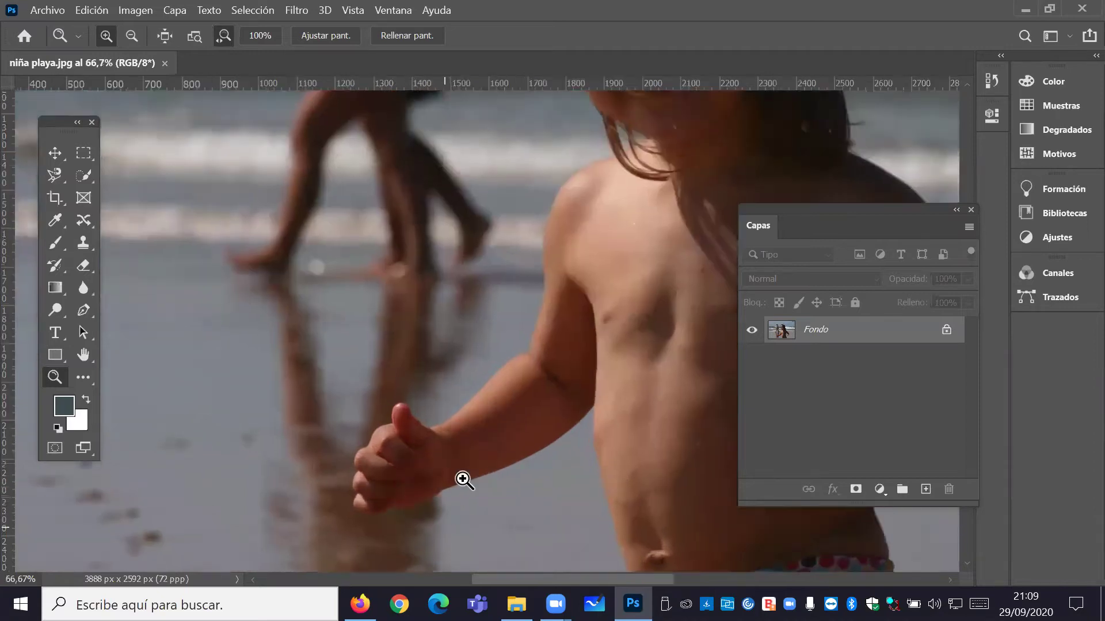
click(455, 509)
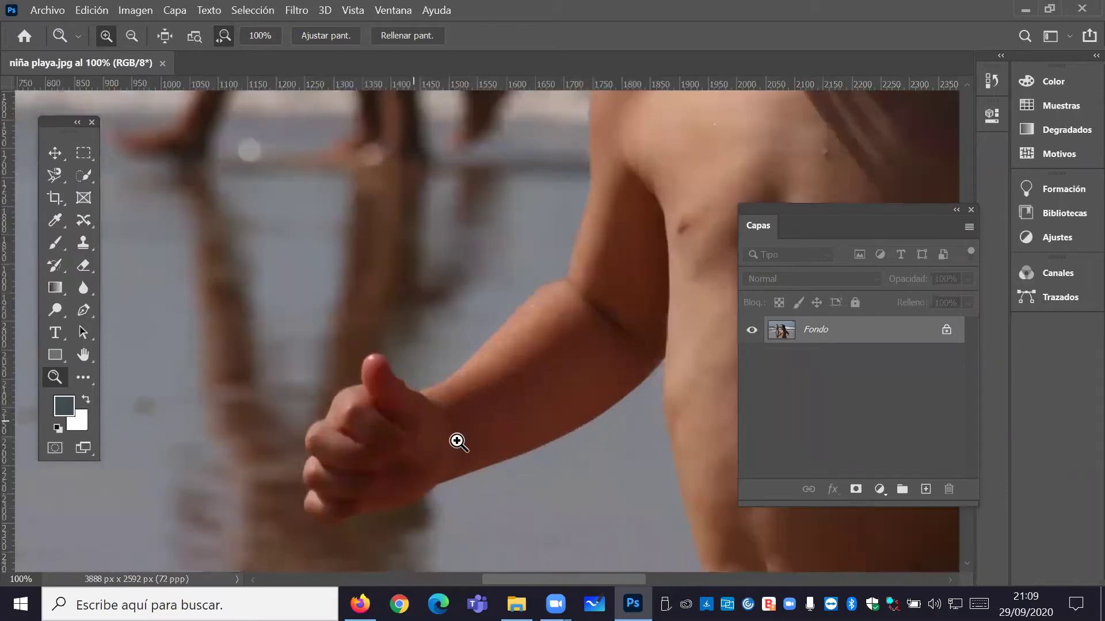
drag(85, 178, 147, 193)
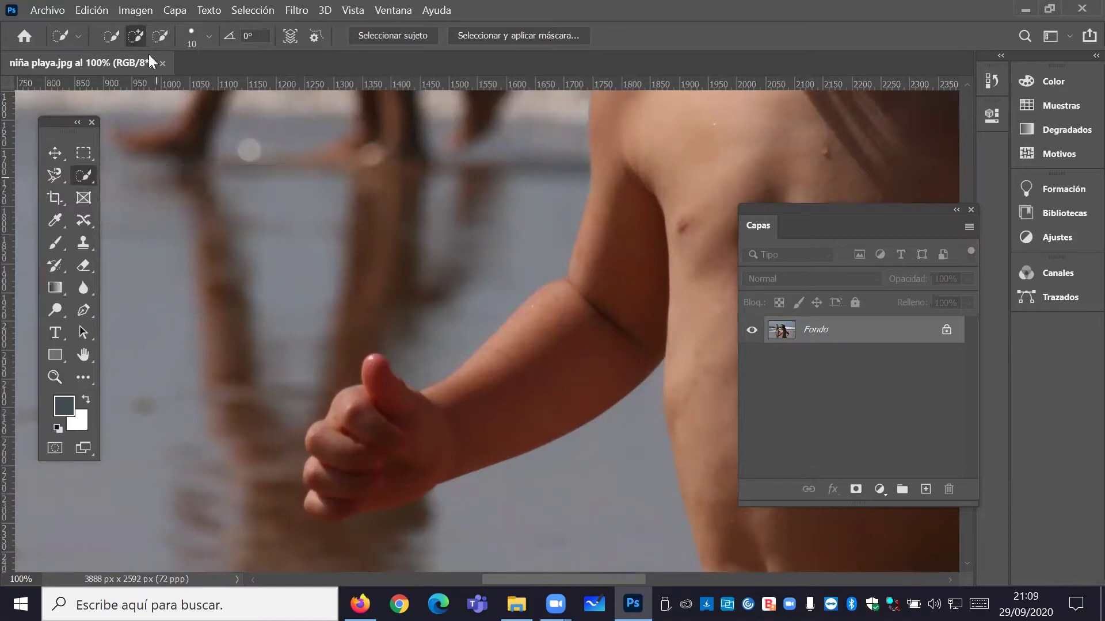
click(209, 36)
click(155, 85)
click(537, 345)
mouse_move(538, 345)
mouse_down()
mouse_move(471, 402)
mouse_move(418, 429)
mouse_move(397, 426)
mouse_move(321, 471)
mouse_move(322, 511)
mouse_up()
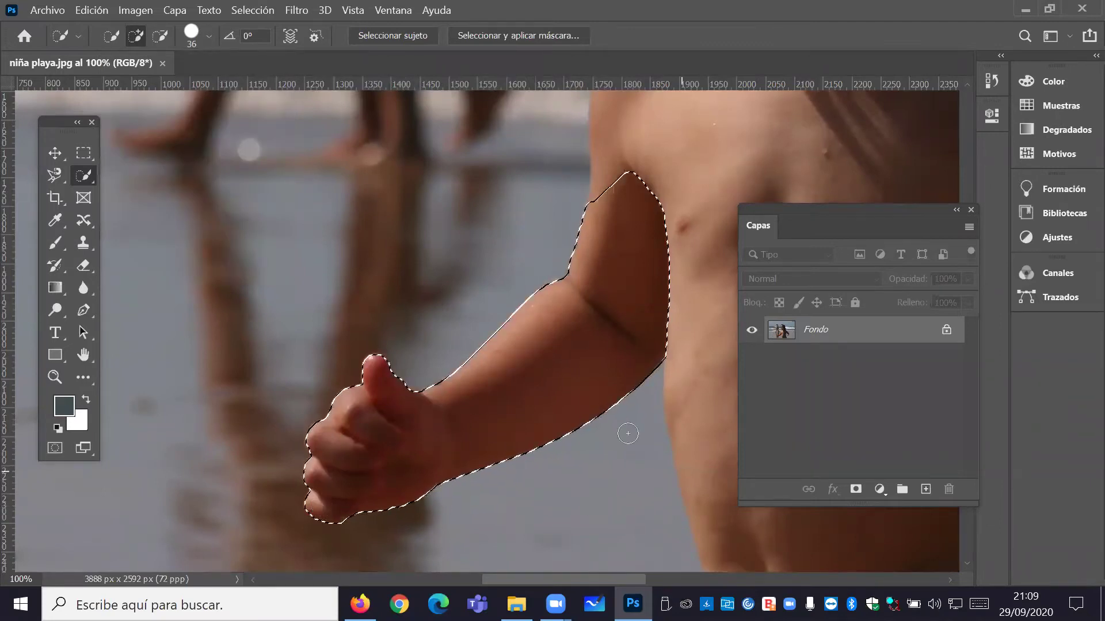
drag(603, 176, 612, 192)
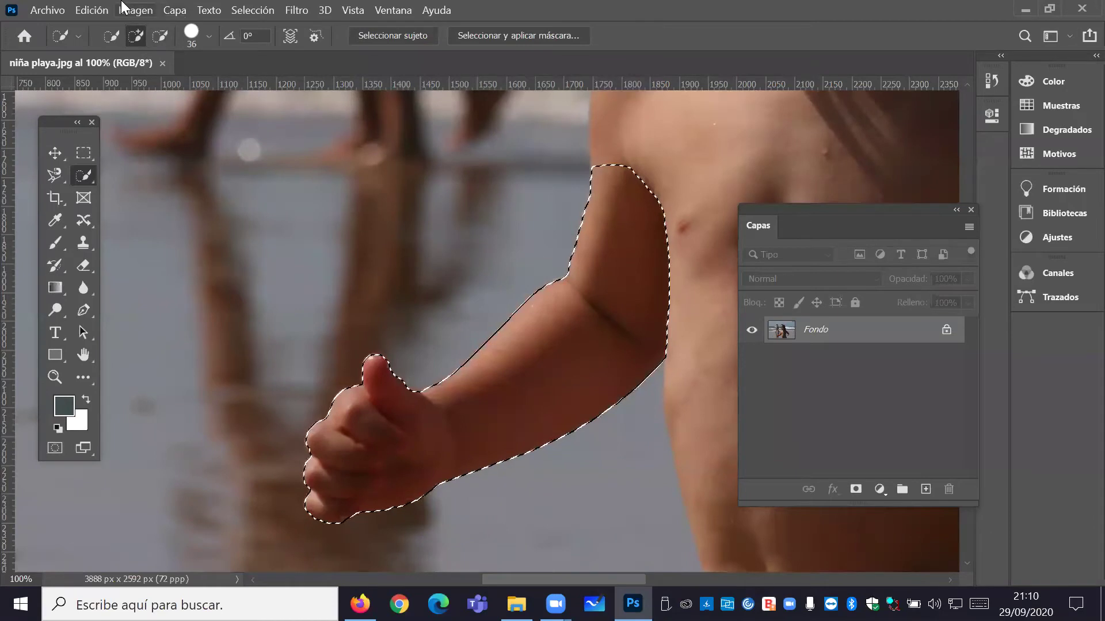
Invert the arm selection to cover everything in the photo except the arm
click(242, 12)
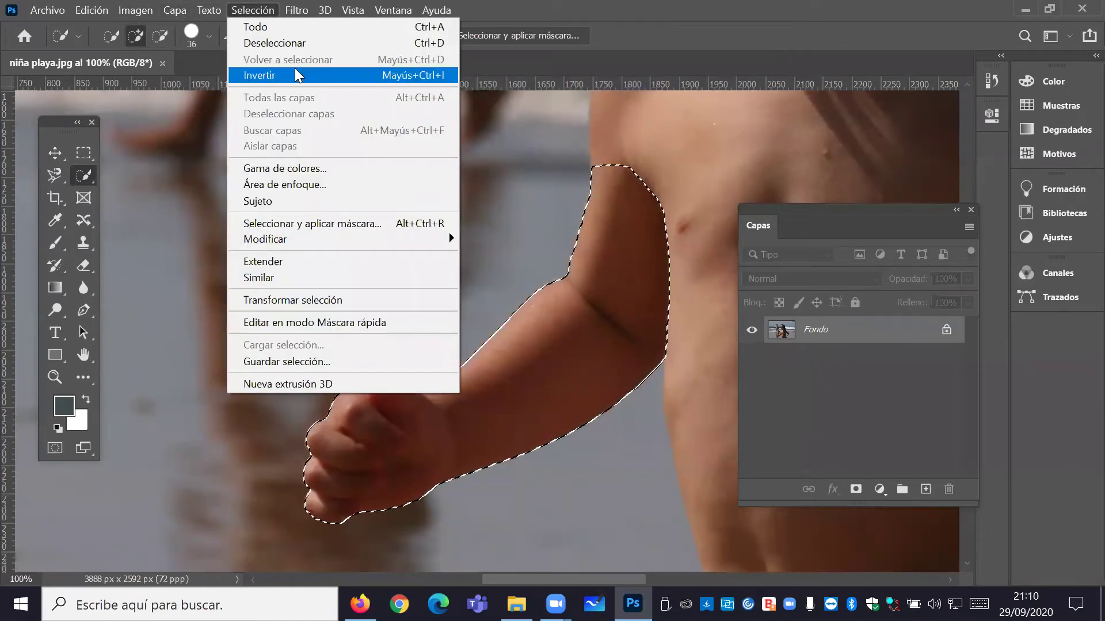
click(296, 75)
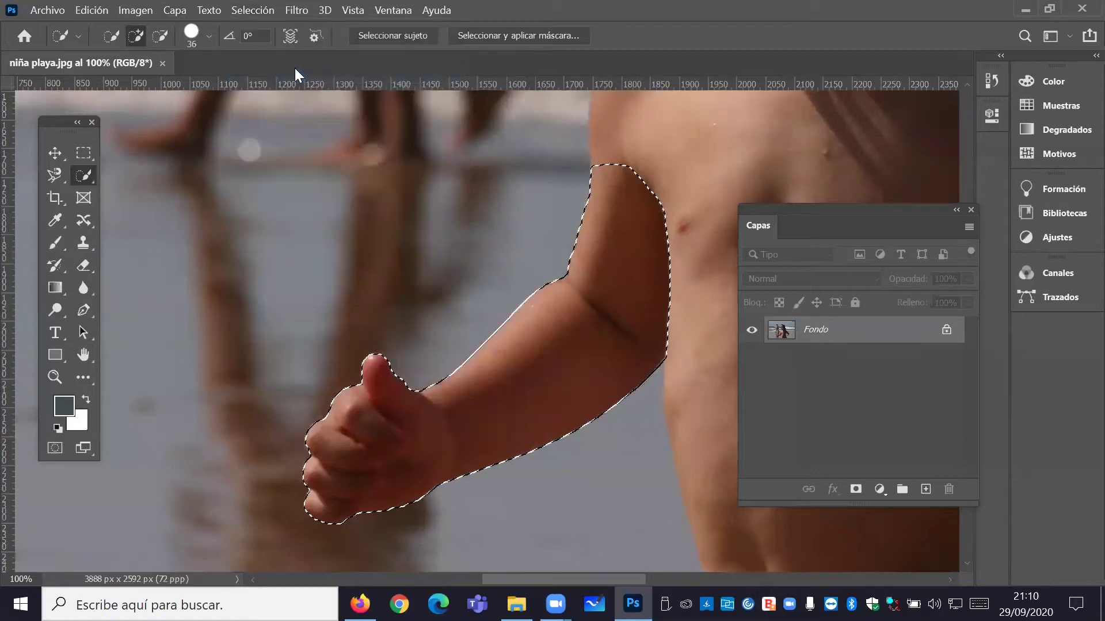
click(52, 374)
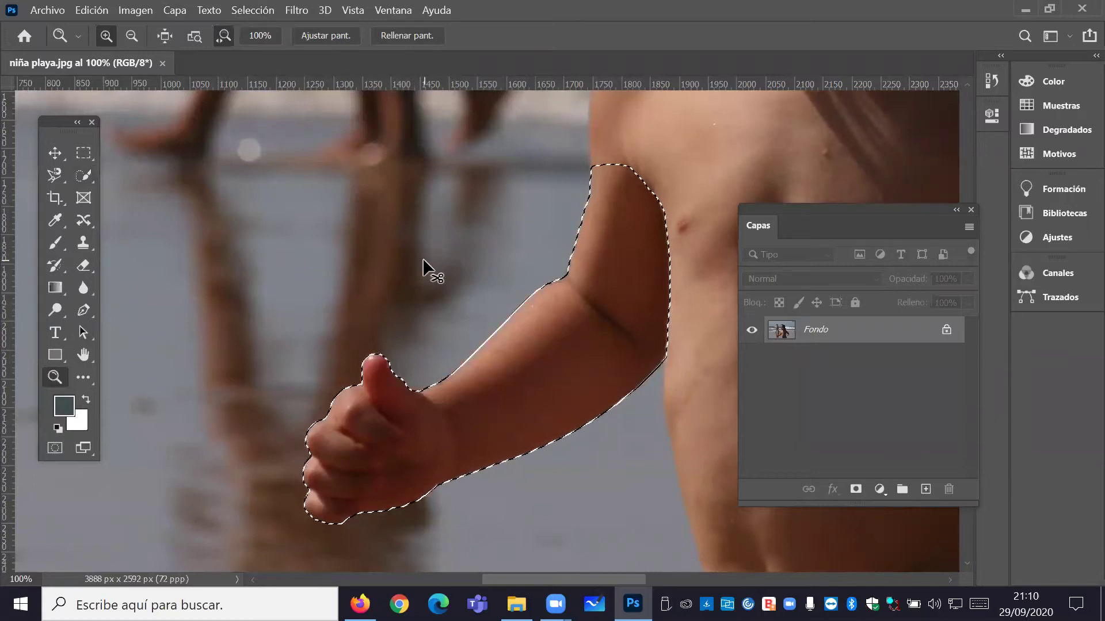
key(ctrl+minus)
key(ctrl+d)
key(ctrl+minus)
key(ctrl+minus)
key(ctrl+z)
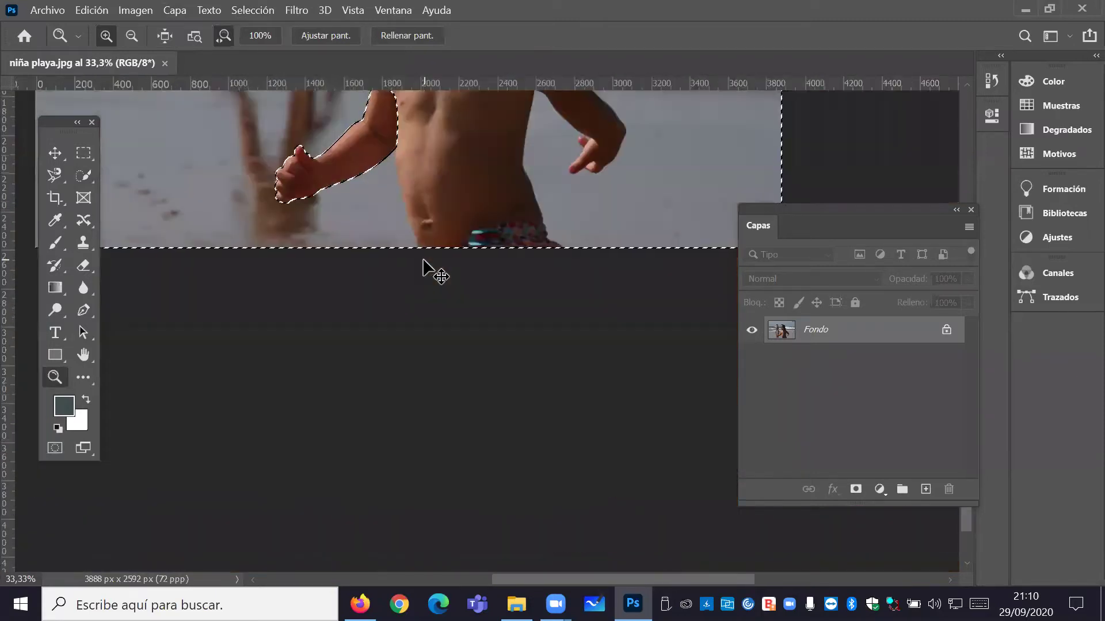
scroll(466, 259, up, 2)
scroll(466, 259, up, 10)
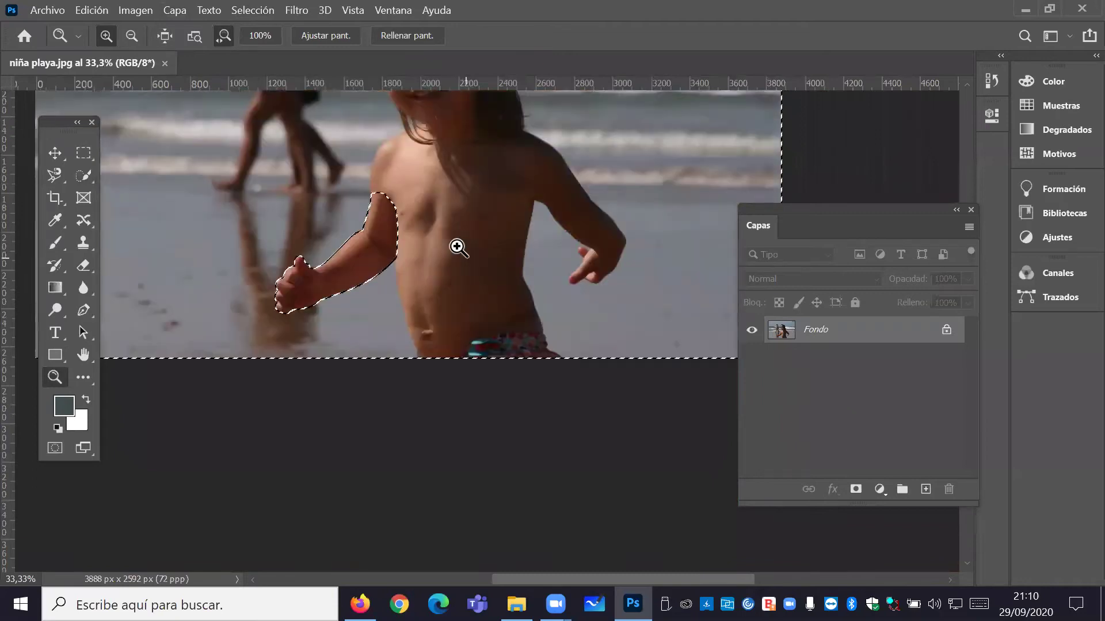
scroll(457, 253, down, 1)
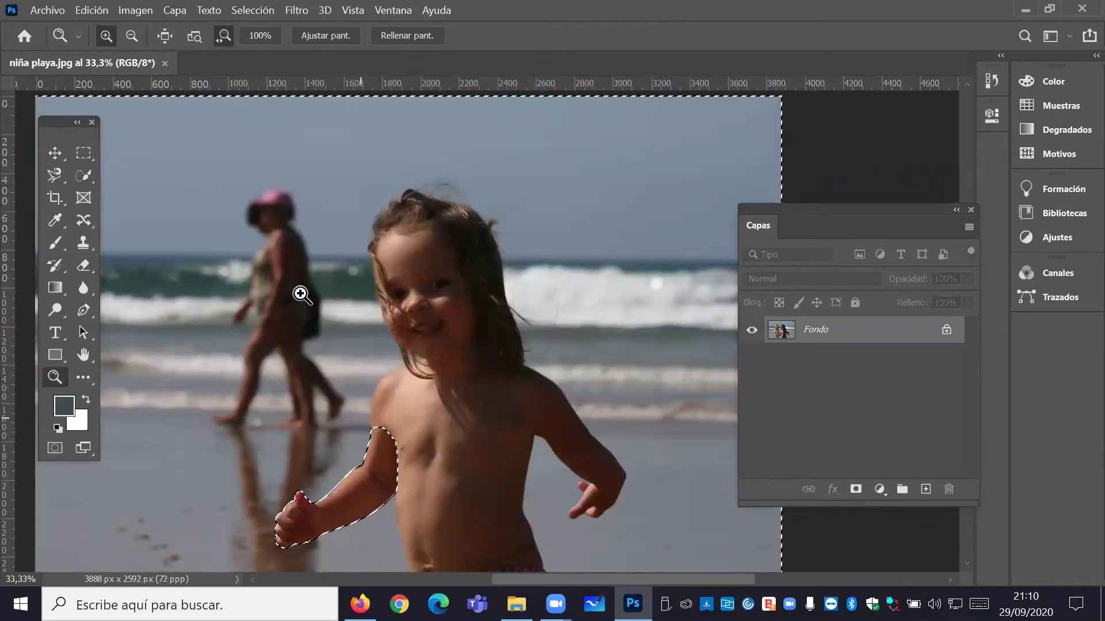
drag(46, 123, 132, 133)
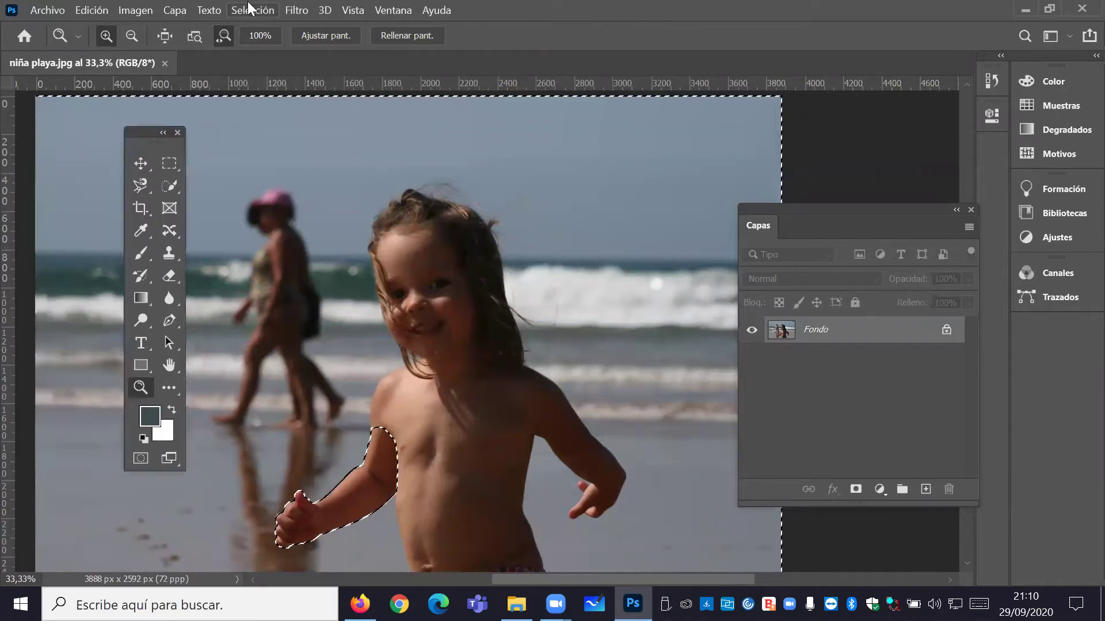
click(252, 10)
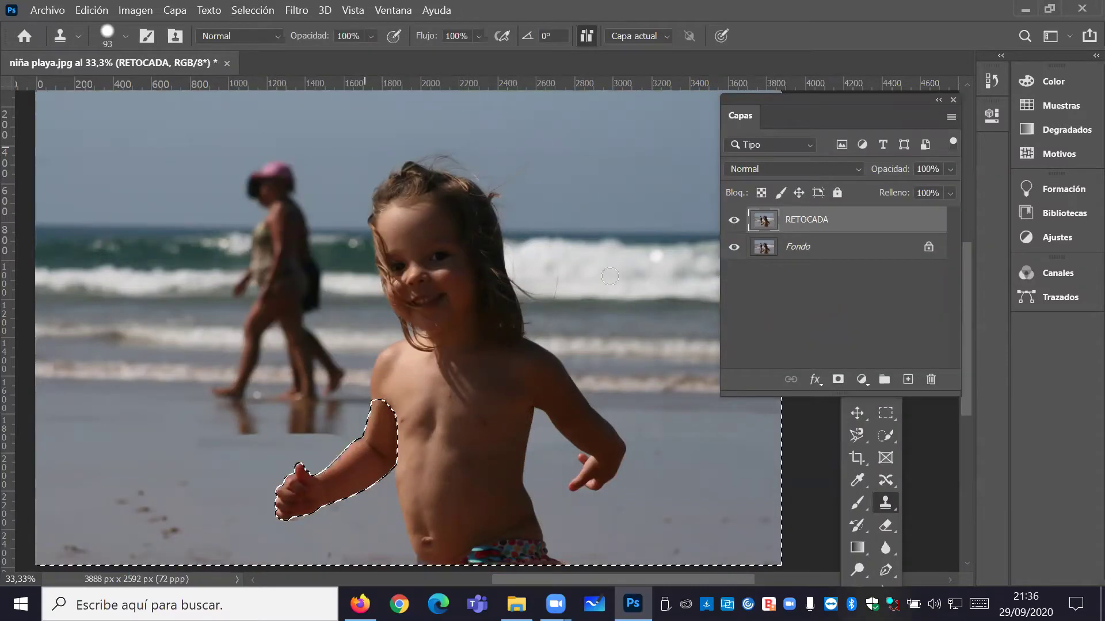
Reposition the floating Layers panel and tool palette beside each other over the photo
drag(816, 96, 667, 271)
drag(854, 384, 173, 168)
drag(663, 257, 743, 154)
drag(163, 161, 520, 113)
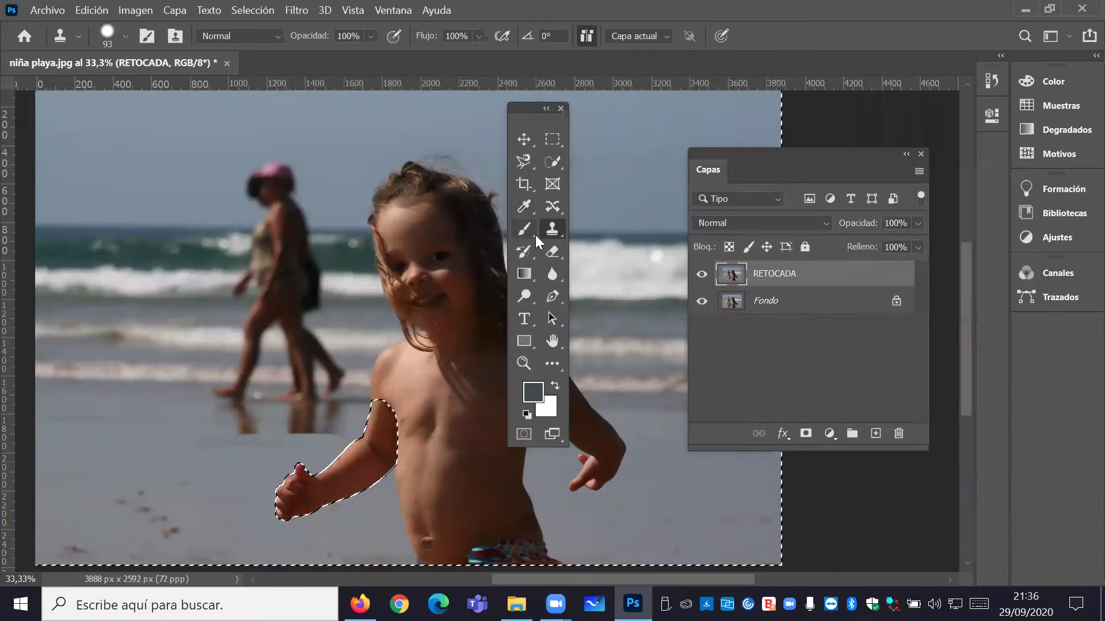
Activate the Patch tool and clear the current selection
right_click(552, 229)
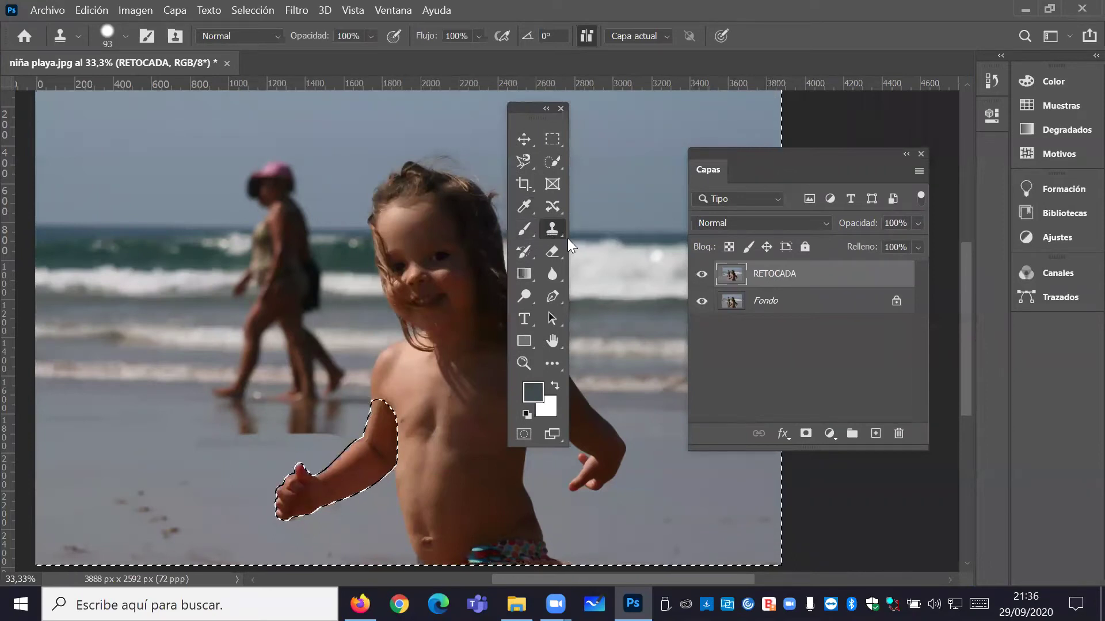
click(549, 205)
right_click(550, 205)
click(602, 238)
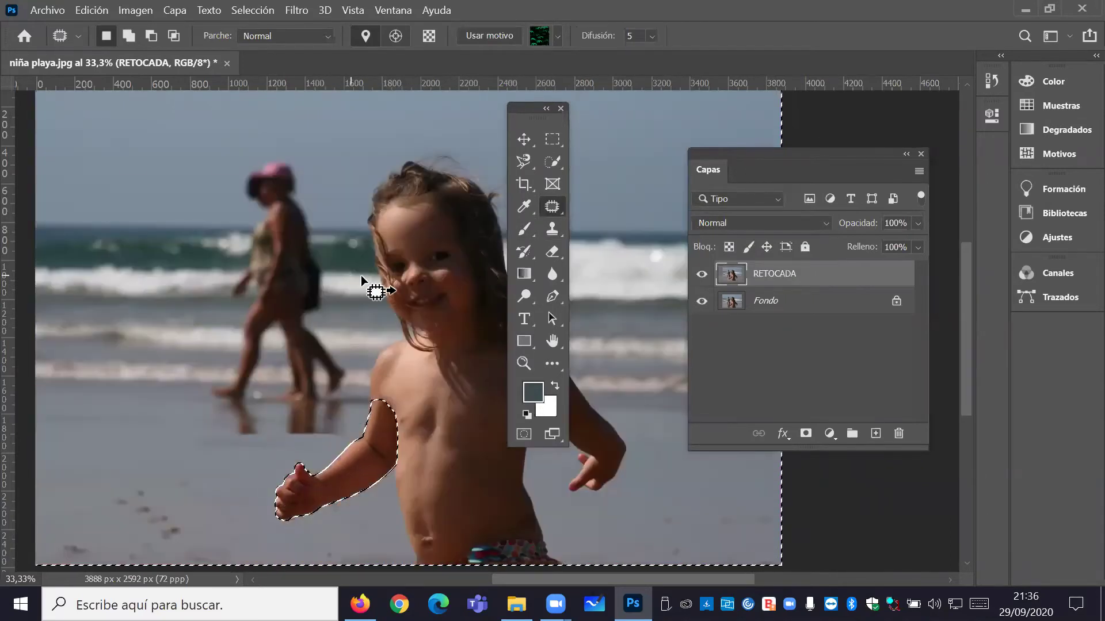
click(733, 361)
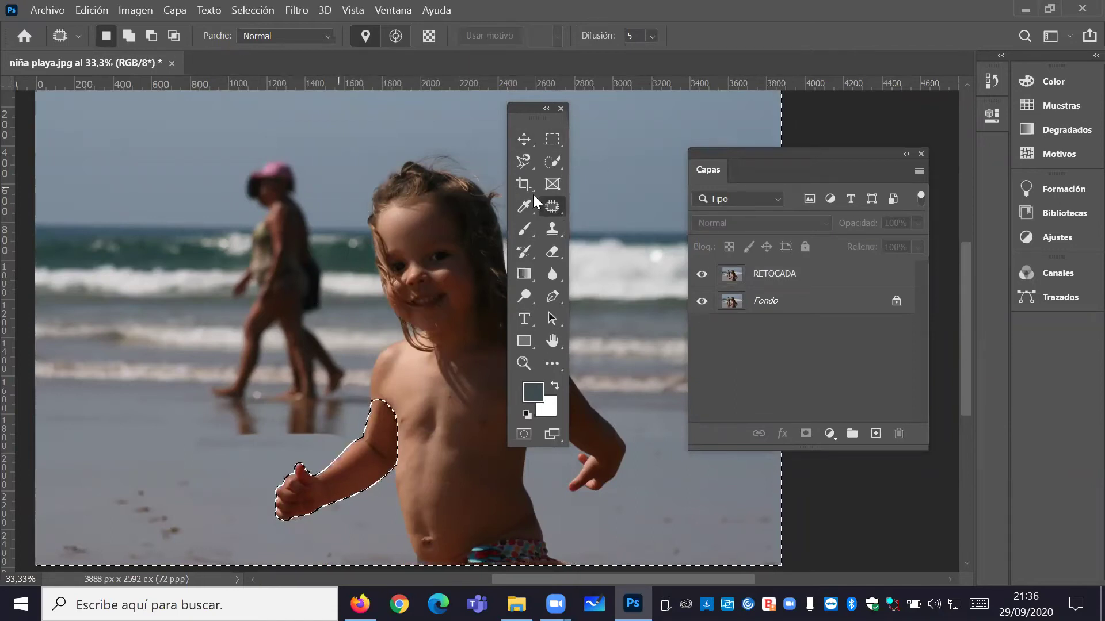
right_click(557, 209)
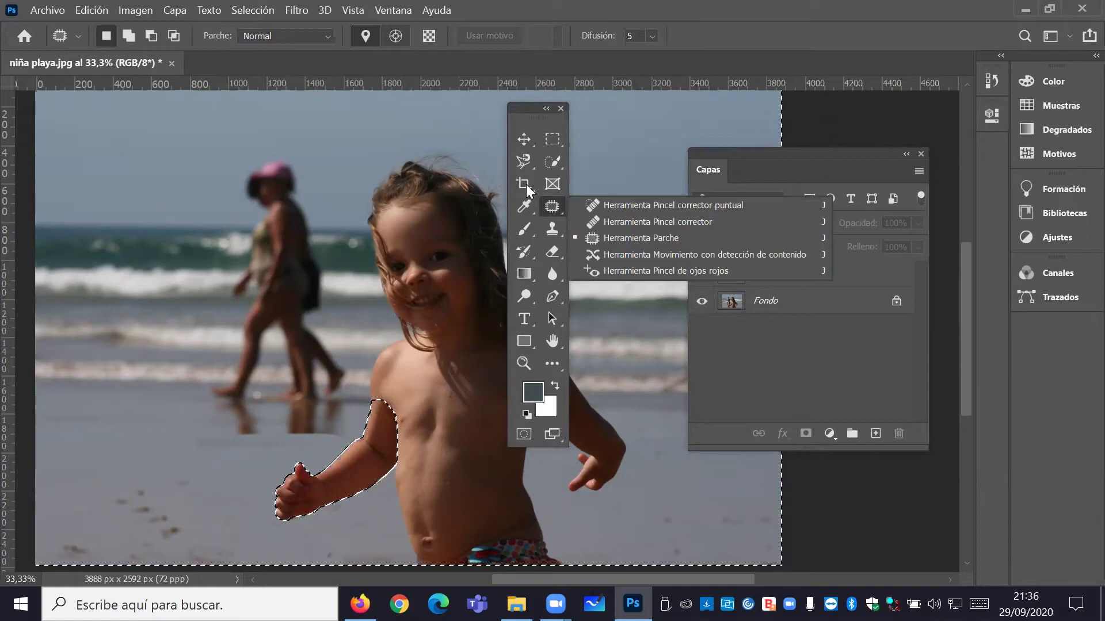
click(253, 9)
click(259, 40)
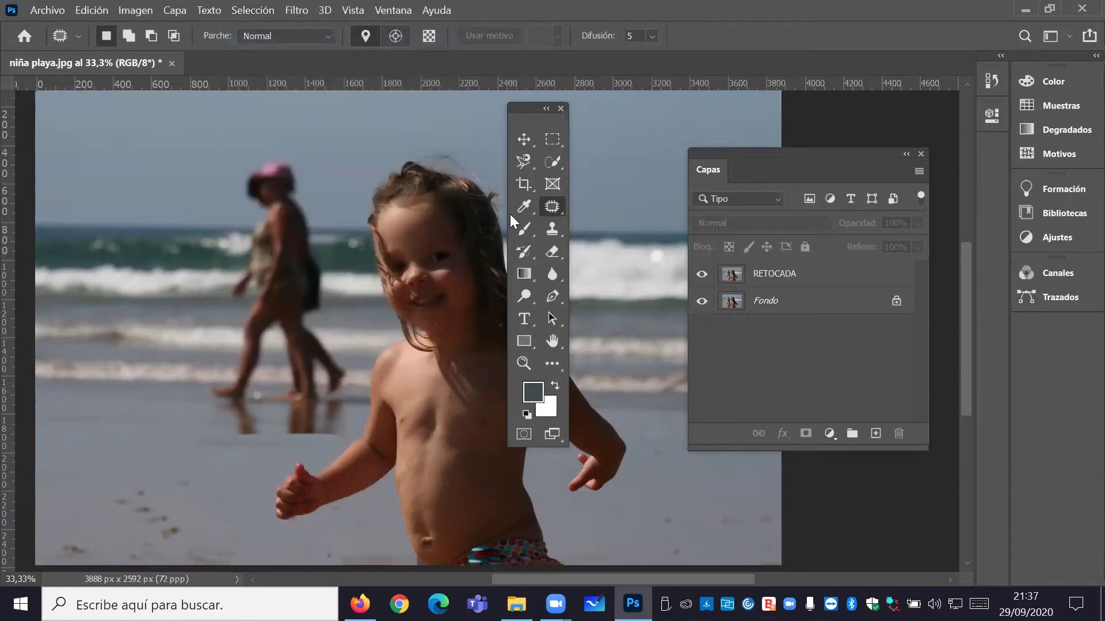
Try patching out the background walker in the pink hat on the RETOCADA layer with the scenery behind her, and undo the patch
mouse_move(339, 317)
mouse_down()
mouse_move(335, 220)
mouse_move(307, 149)
mouse_move(262, 143)
mouse_move(216, 217)
mouse_move(195, 303)
mouse_move(196, 361)
mouse_move(247, 421)
mouse_move(327, 415)
mouse_move(361, 375)
mouse_move(339, 316)
mouse_up()
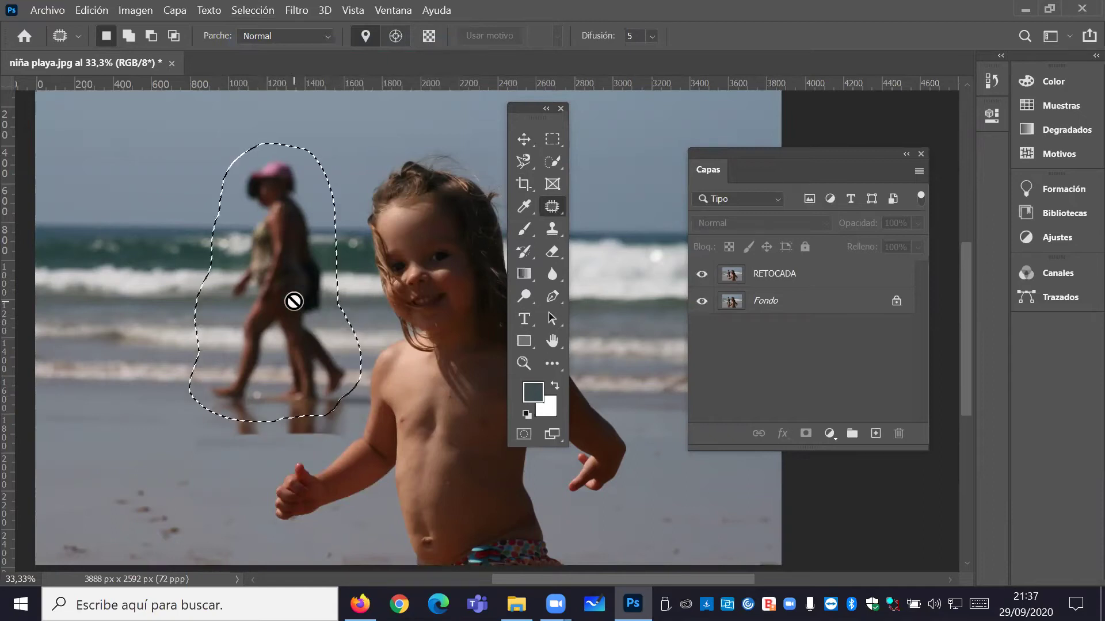
click(801, 280)
drag(288, 288, 142, 288)
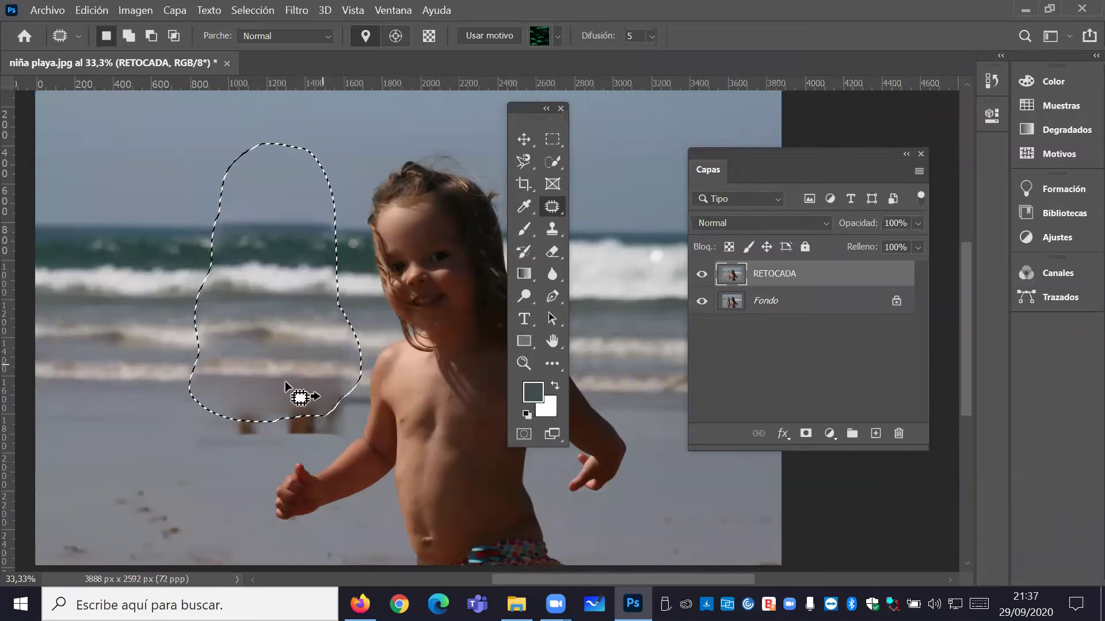
click(244, 432)
key(ctrl+z)
key(ctrl+z)
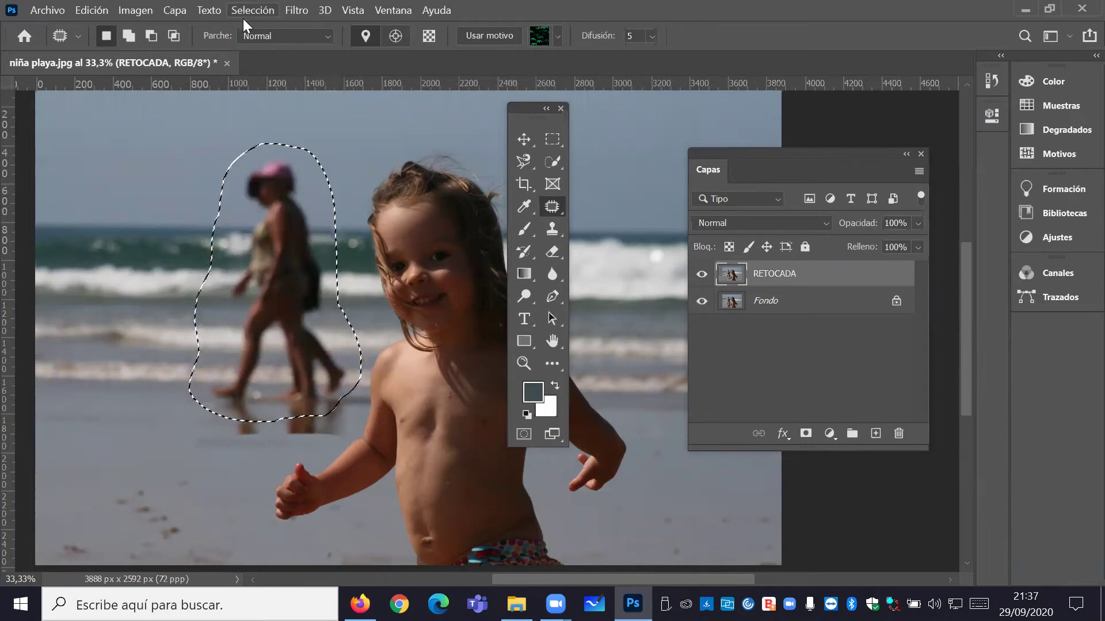
Try shifting the outlined walker with Content-Aware Move in Mover mode, then undo it and restore the selection excluding the arm
right_click(555, 210)
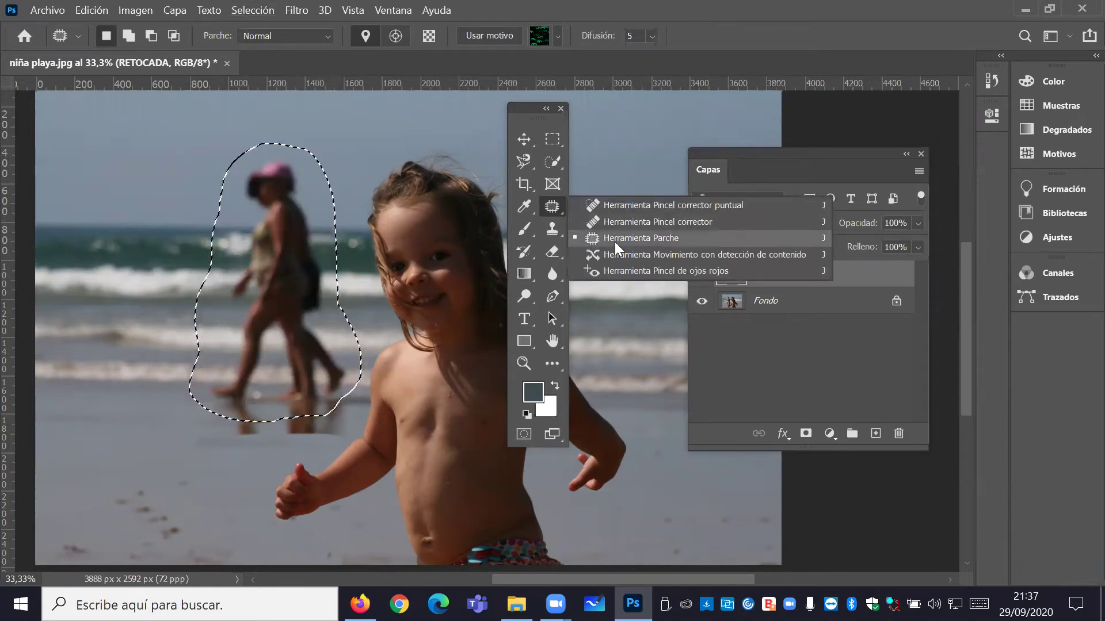
click(622, 255)
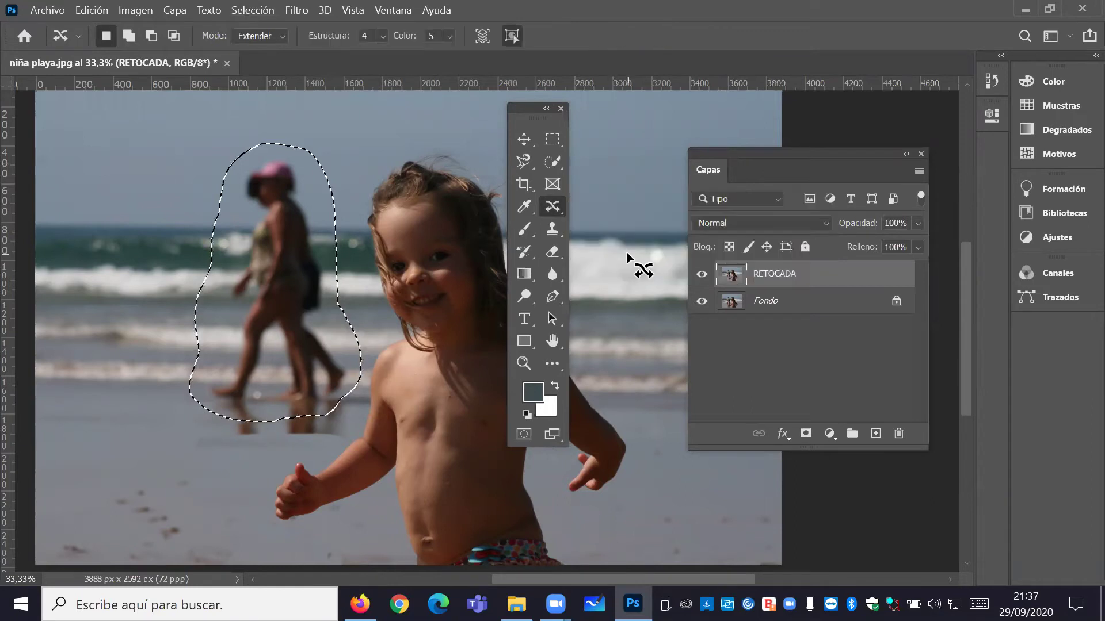
click(262, 37)
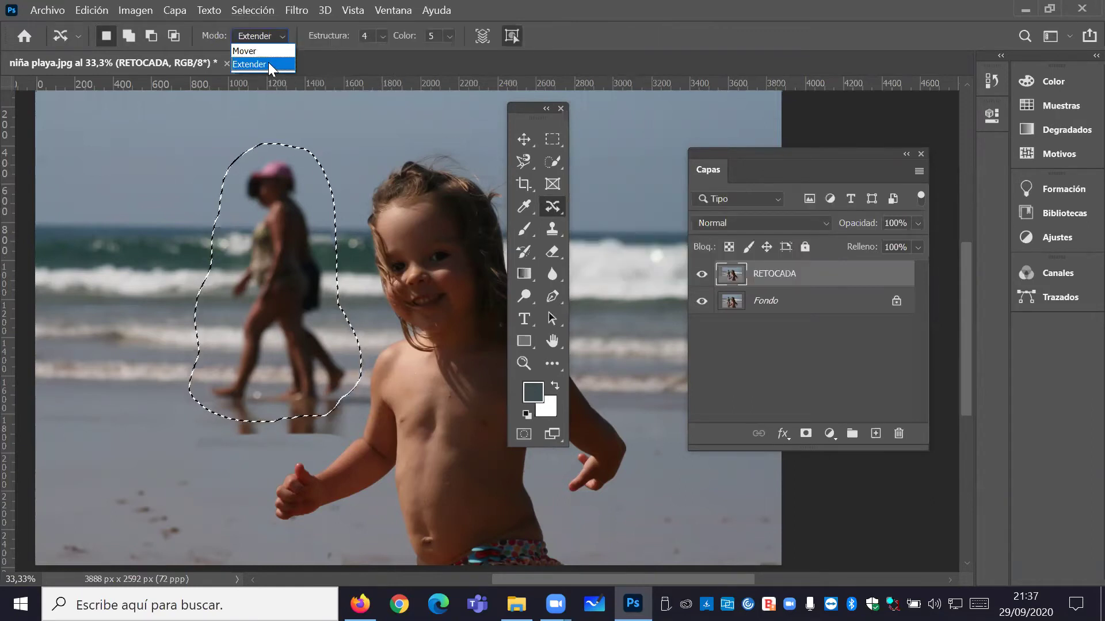
drag(269, 266, 142, 264)
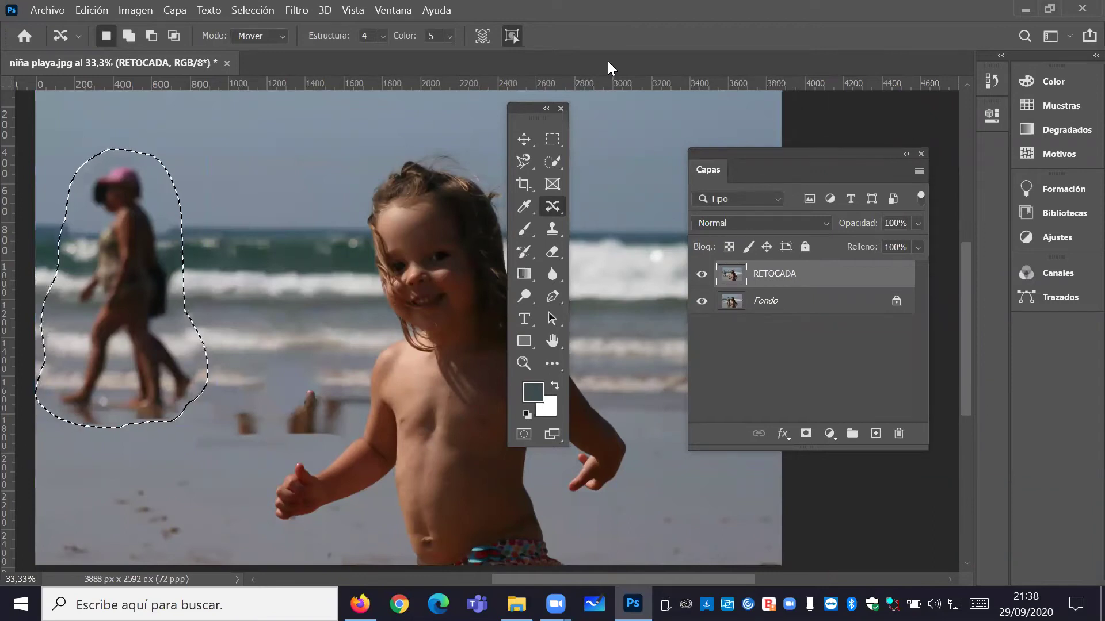
key(ctrl+z)
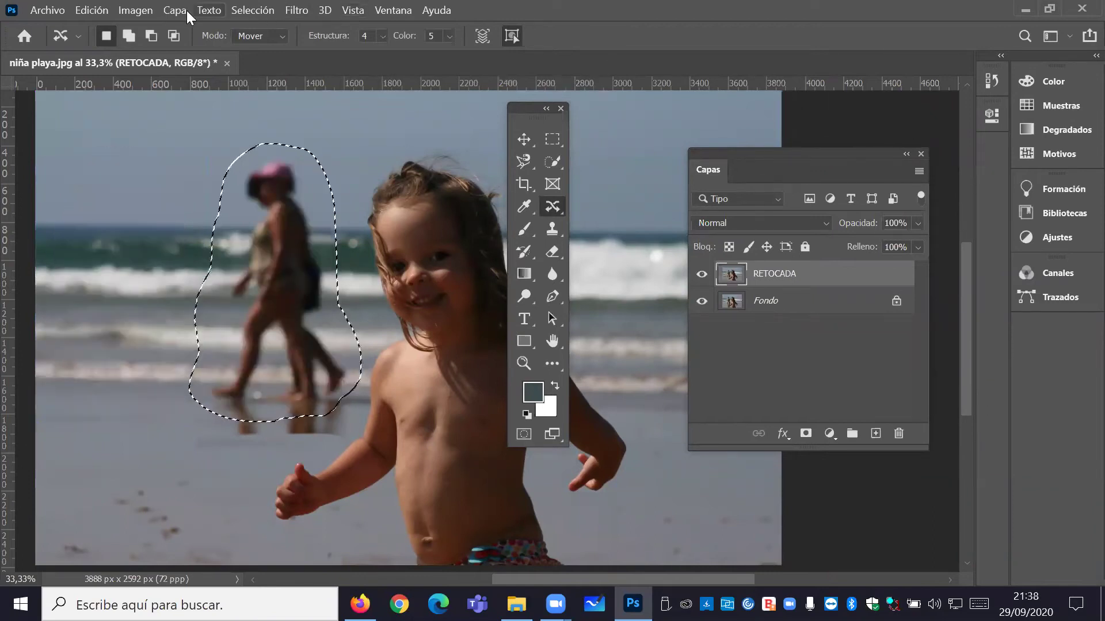
key(ctrl+d)
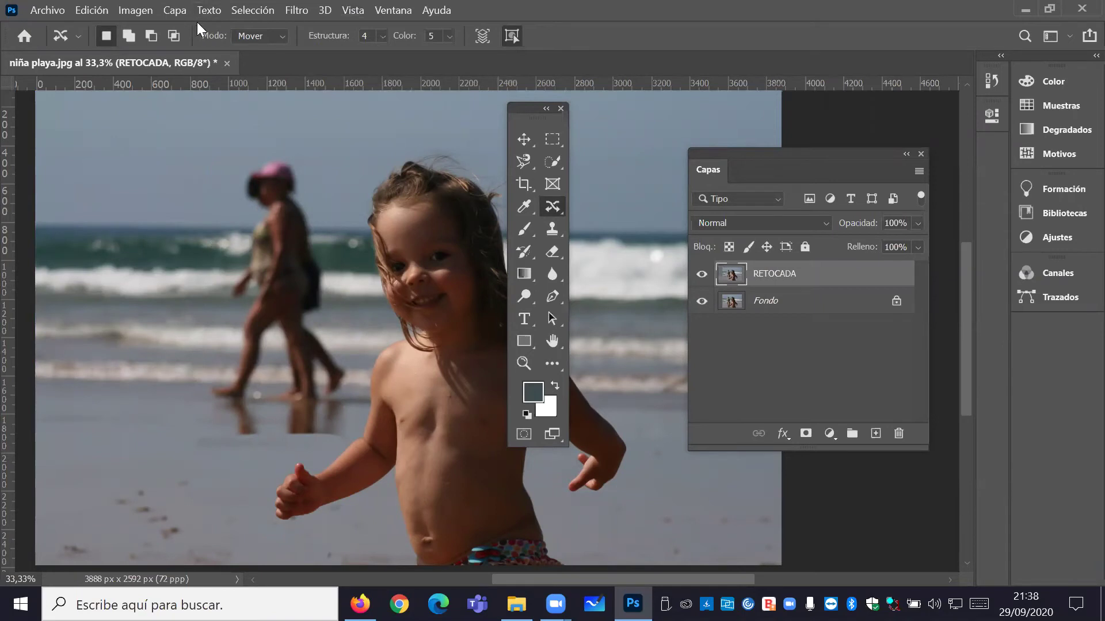
key(ctrl+shift+d)
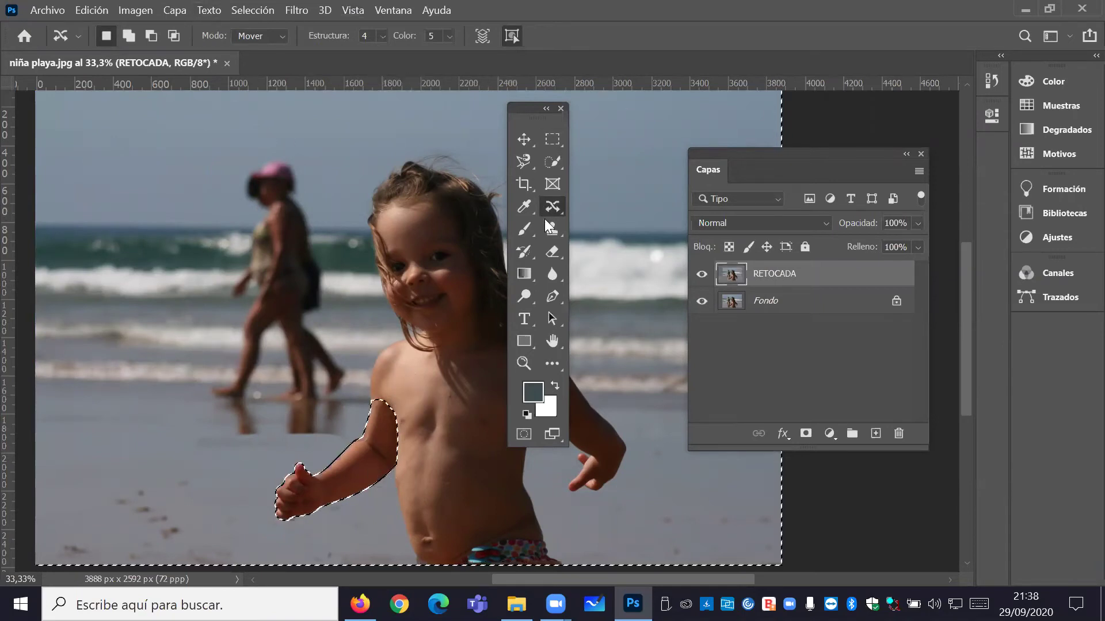
Activate the Clone Stamp tool and set its brush size to 356 px
drag(549, 226, 582, 234)
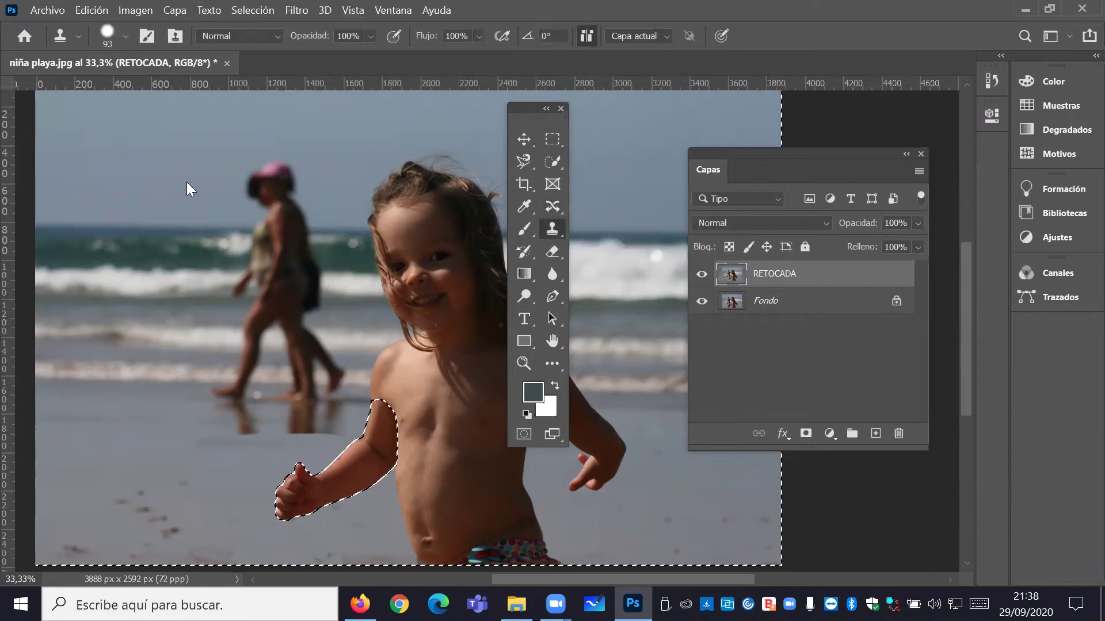
click(125, 35)
drag(155, 89, 171, 88)
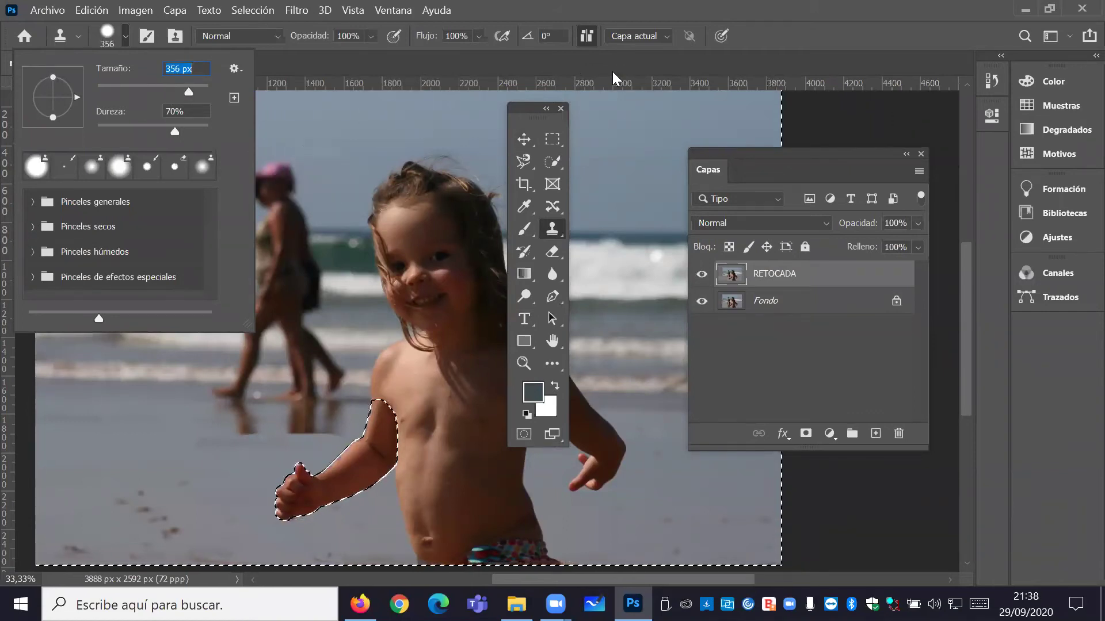
key(Return)
click(125, 36)
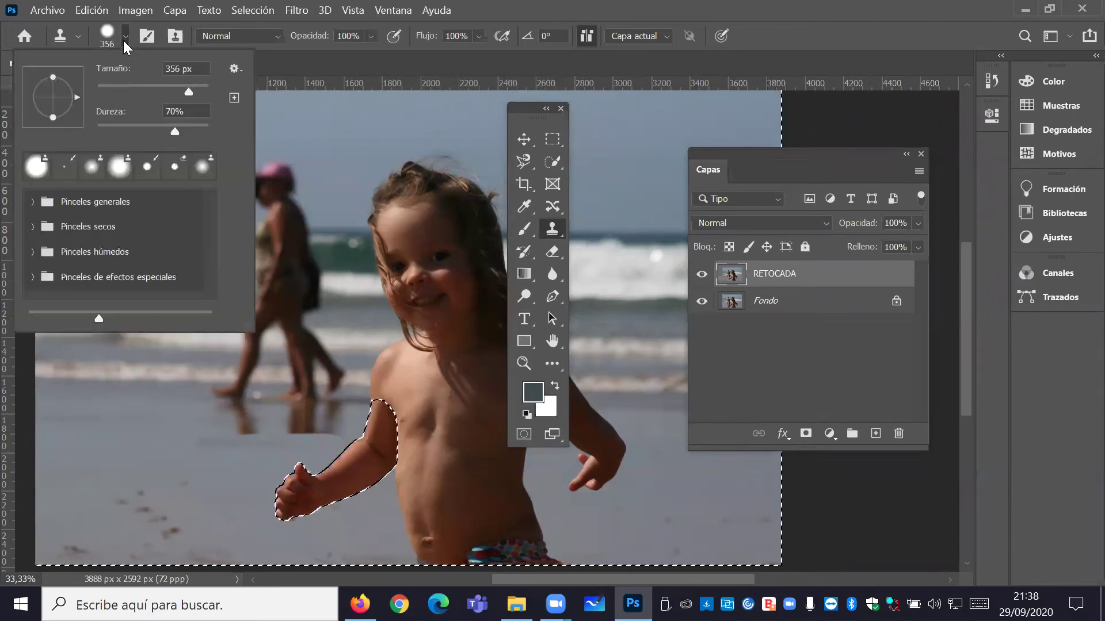
Set the Clone Stamp hardness to 54% and clone sky over the background walker's head and pink hat
drag(164, 131, 156, 131)
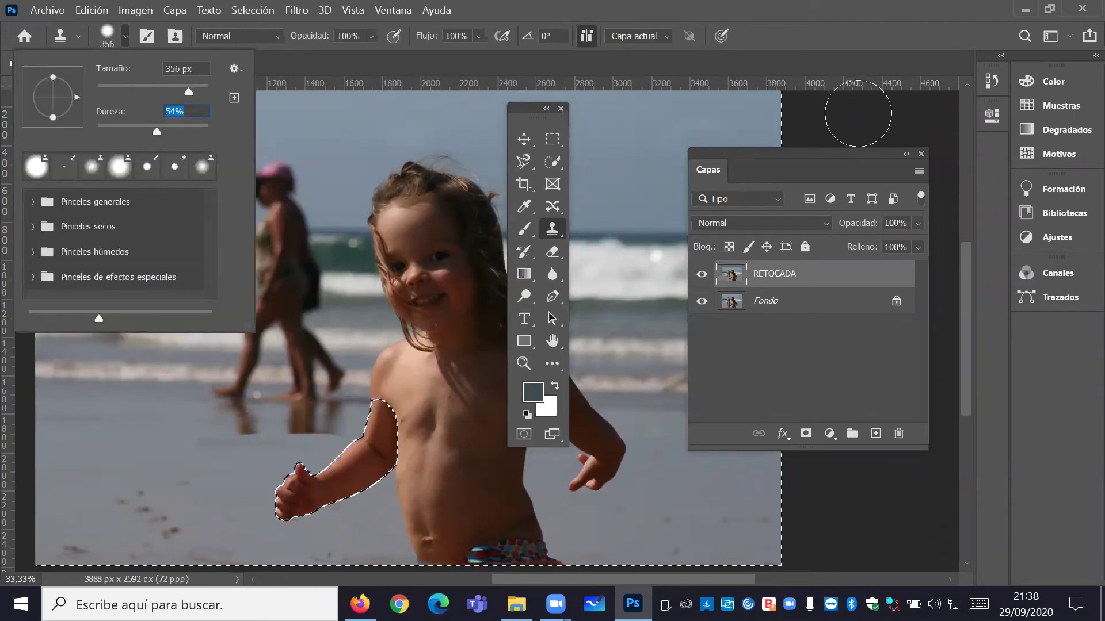
key(Return)
click(340, 227)
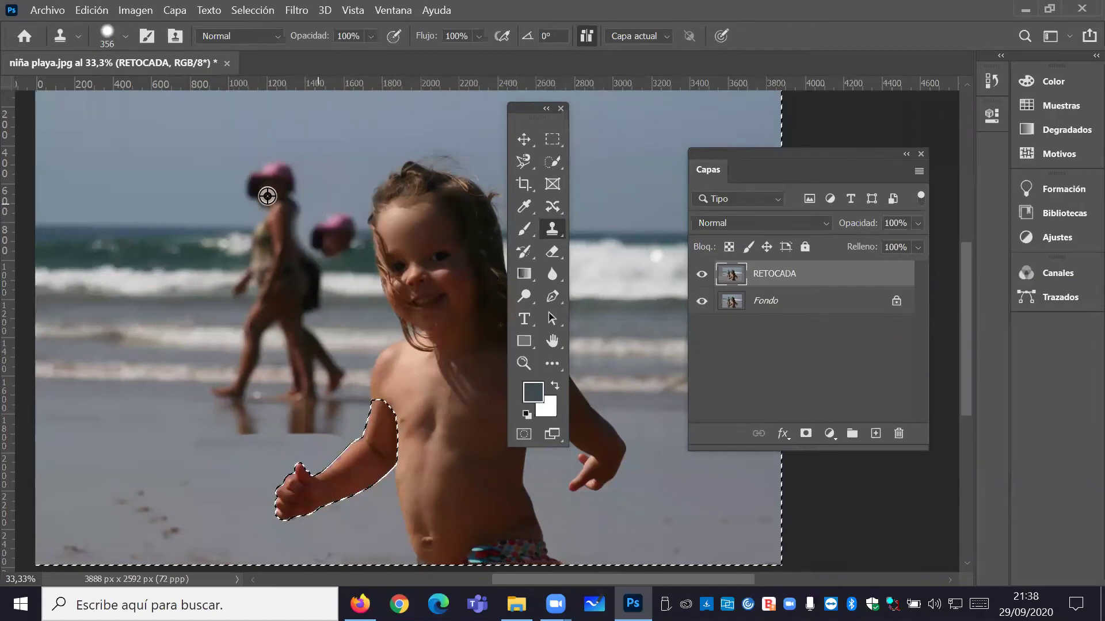
key(ctrl+z)
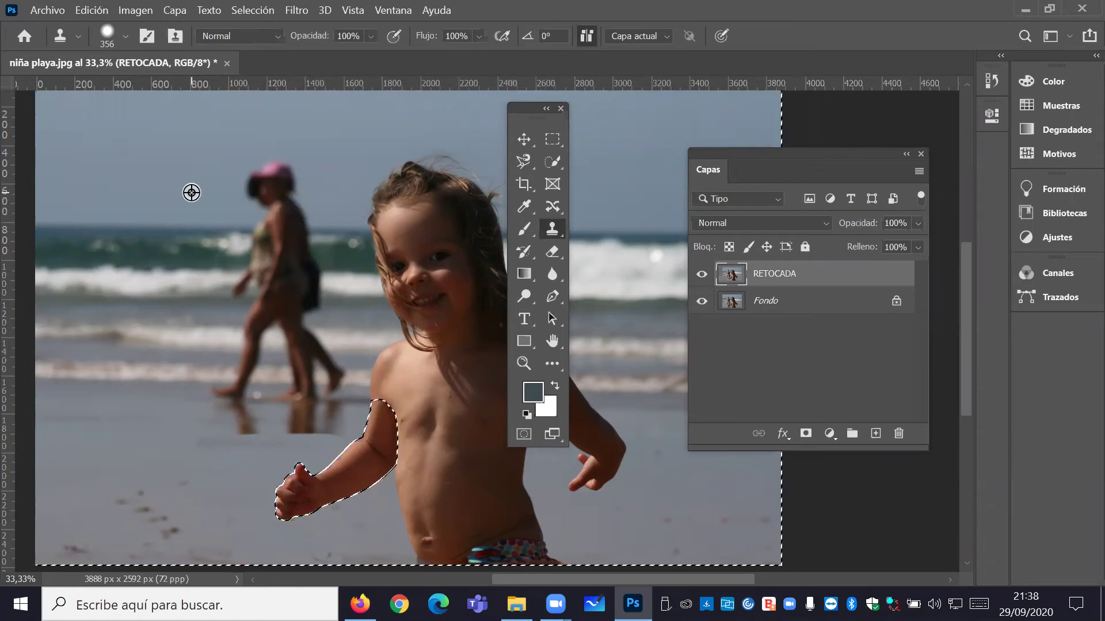
drag(236, 188, 303, 185)
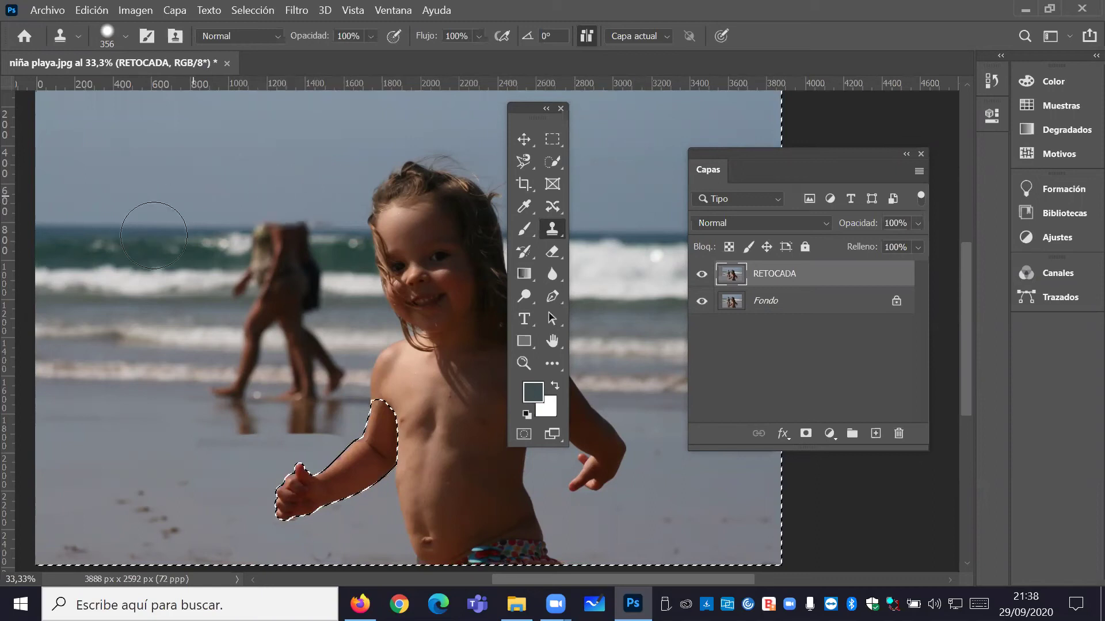
Try cloning the sea at the horizon over the walker's upper body, and undo the last stroke
alt+click(143, 234)
drag(274, 246, 275, 236)
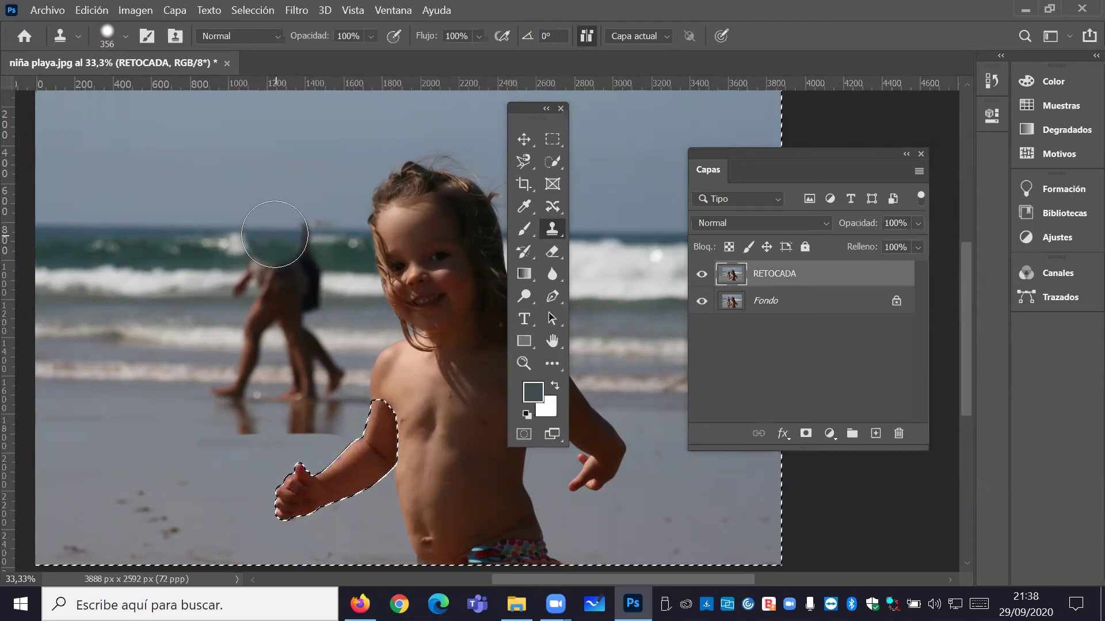
drag(275, 234, 268, 236)
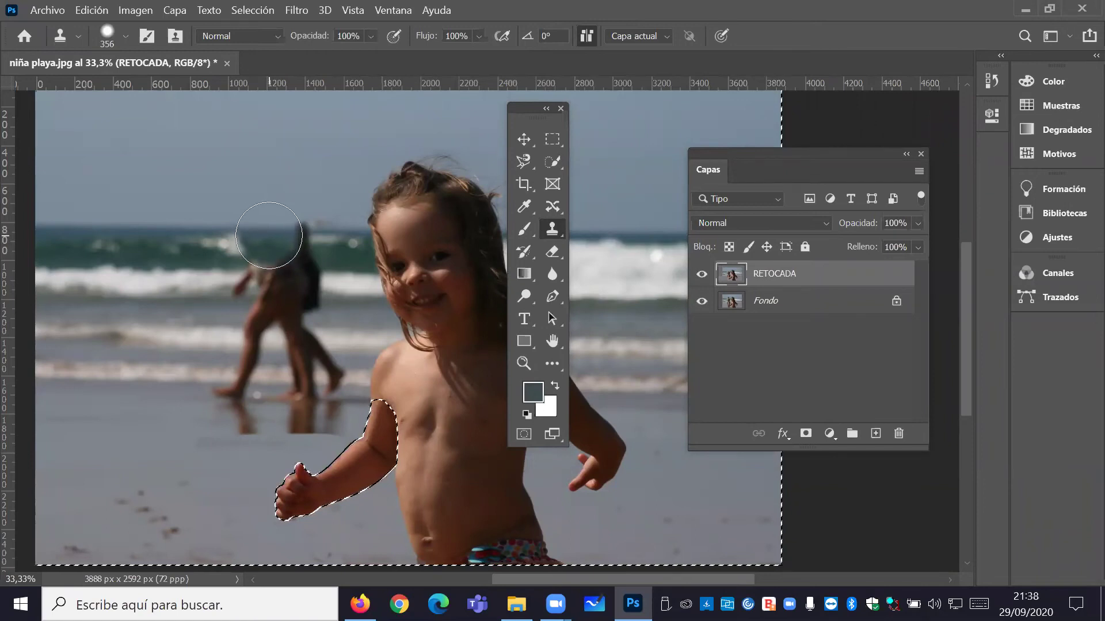
key(ctrl+z)
Clone sea, waves and shoreline over the walker's torso and legs with the Clone Stamp tool
click(524, 361)
click(286, 255)
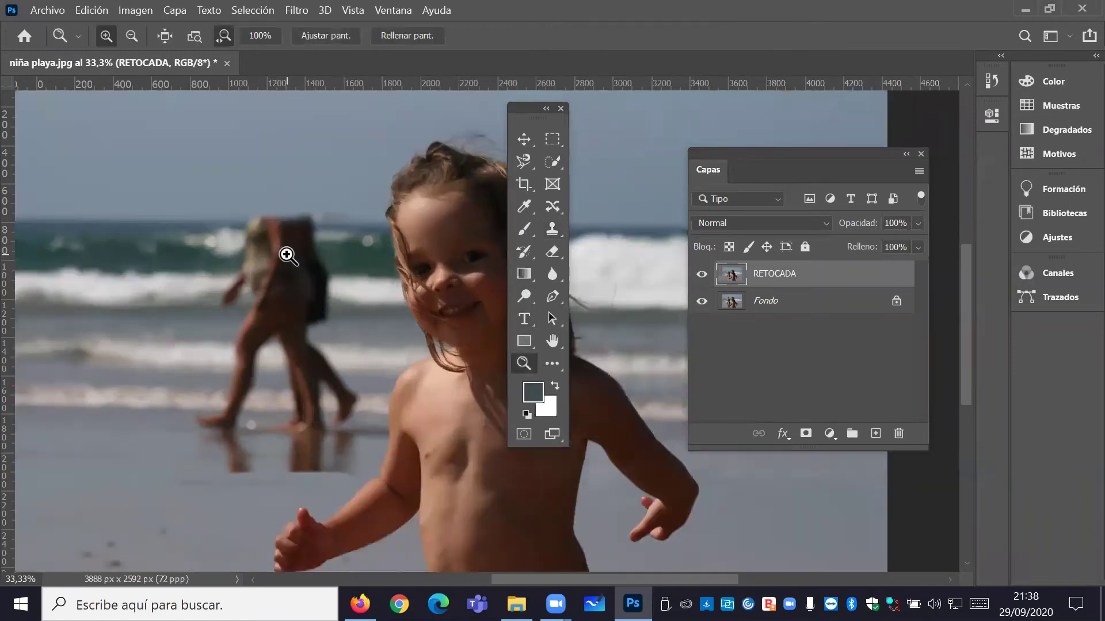
click(286, 254)
click(284, 236)
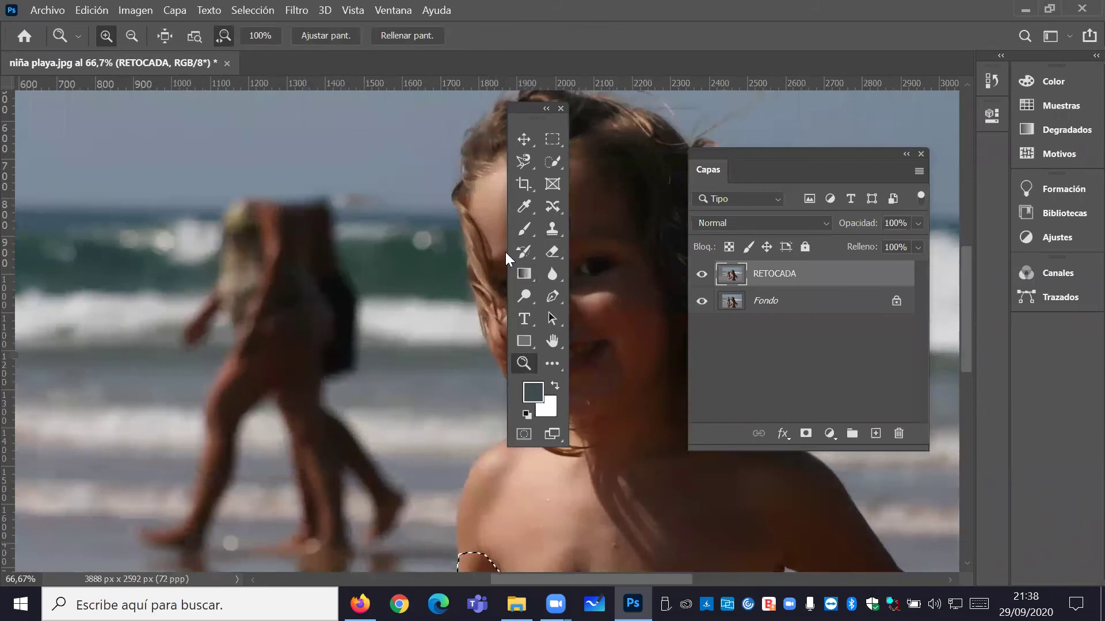
click(552, 229)
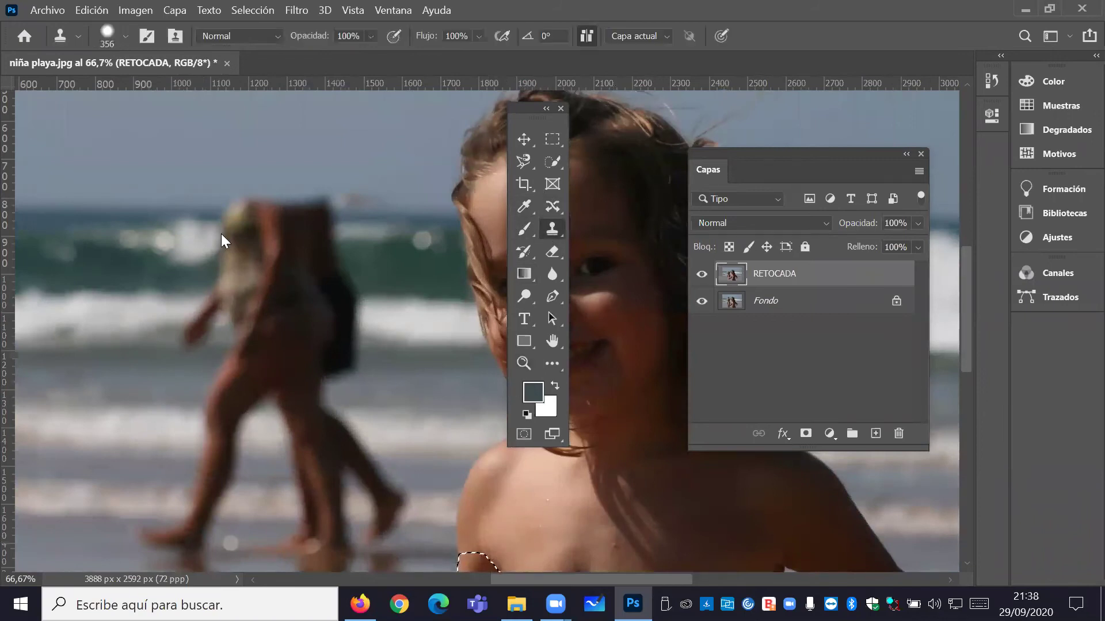
mouse_move(247, 211)
mouse_down()
mouse_move(246, 197)
mouse_move(255, 221)
mouse_move(316, 217)
mouse_move(317, 287)
mouse_move(316, 256)
mouse_move(284, 259)
mouse_move(244, 289)
mouse_move(191, 282)
mouse_move(248, 322)
mouse_move(246, 357)
mouse_move(310, 360)
mouse_move(334, 375)
mouse_move(259, 346)
mouse_move(213, 370)
mouse_move(209, 395)
mouse_move(210, 321)
mouse_move(204, 436)
mouse_move(178, 420)
mouse_move(382, 438)
mouse_up()
Clone sand over the walker's remaining reflection and the area around the girl's outlined forearm and hand
scroll(309, 364, down, 2)
scroll(313, 370, down, 2)
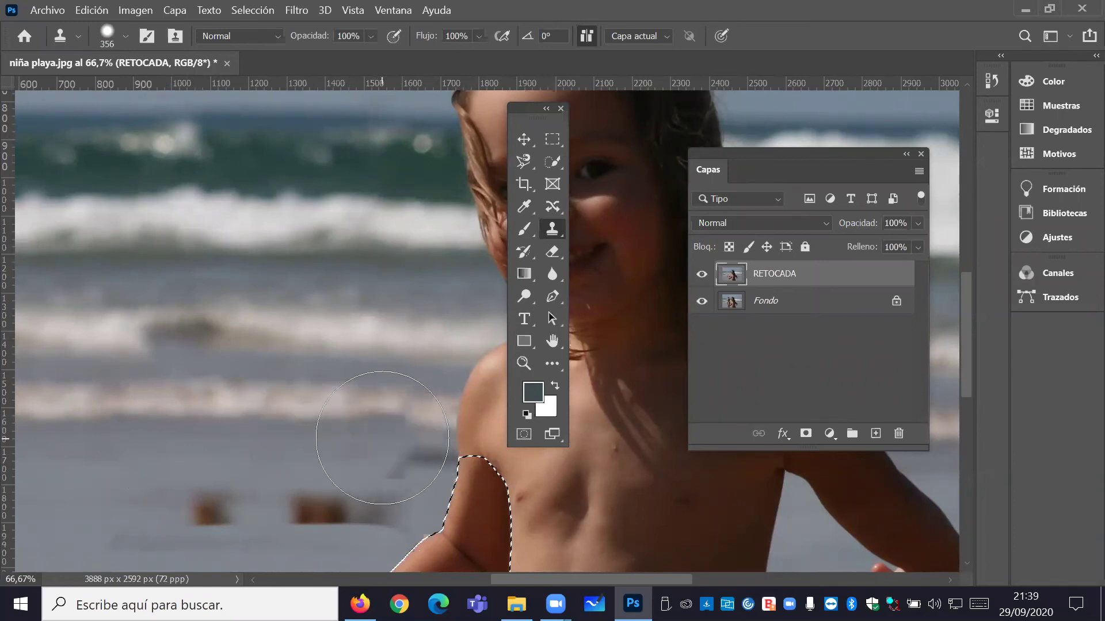
scroll(254, 427, down, 2)
mouse_move(256, 432)
mouse_down()
mouse_move(252, 468)
mouse_move(247, 457)
mouse_move(320, 468)
mouse_move(393, 460)
mouse_move(241, 443)
mouse_up()
scroll(226, 442, down, 3)
drag(183, 420, 86, 469)
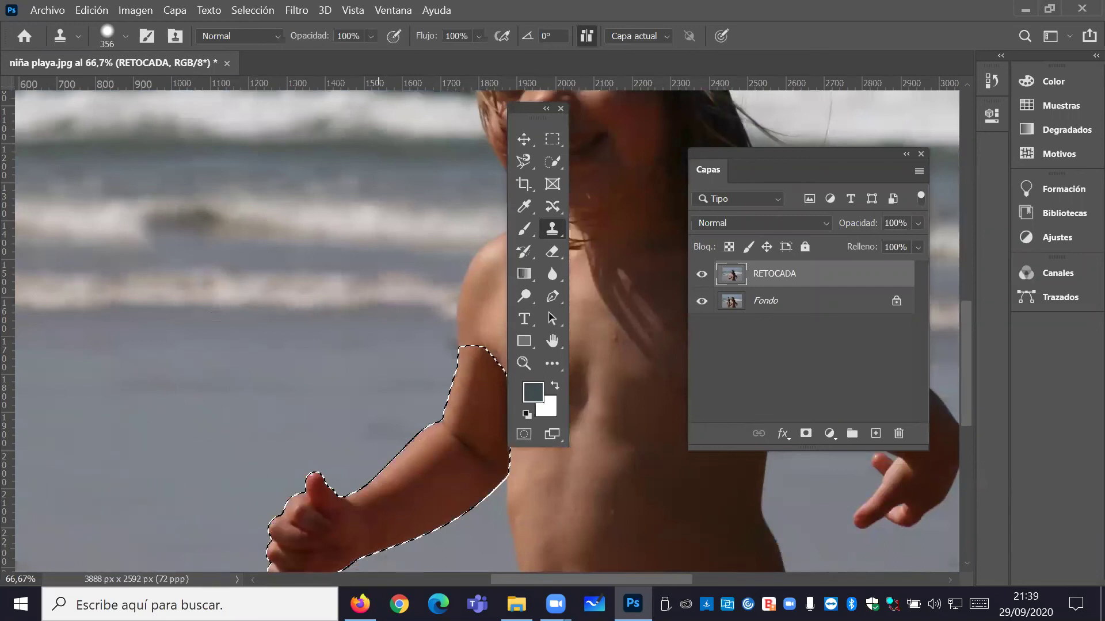
scroll(370, 518, down, 4)
mouse_move(325, 517)
mouse_down()
mouse_move(176, 496)
mouse_move(309, 530)
mouse_move(270, 521)
mouse_move(287, 524)
mouse_up()
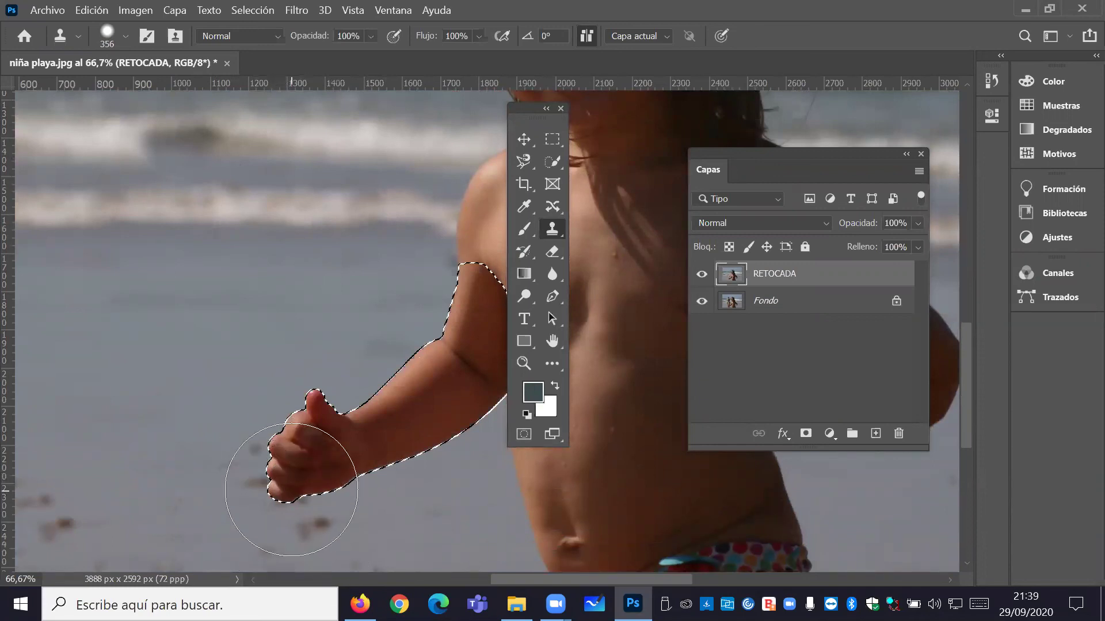
click(514, 324)
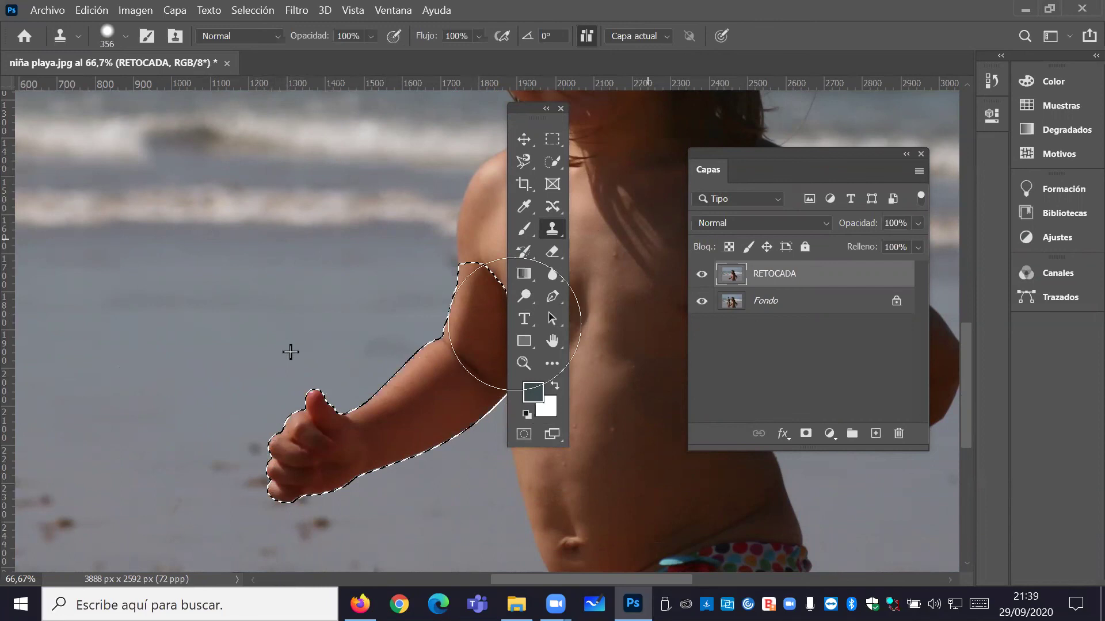
Fit the whole photo on screen, move the floating toolbox clear of the girl, and clear the selection
click(523, 363)
right_click(400, 299)
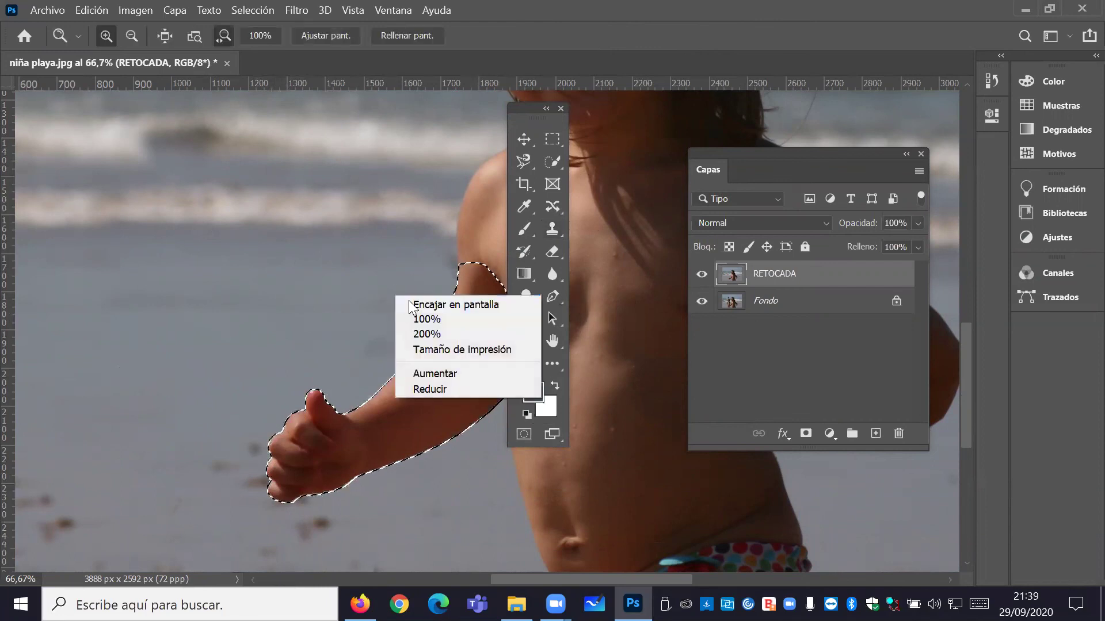
click(425, 301)
drag(525, 103, 85, 156)
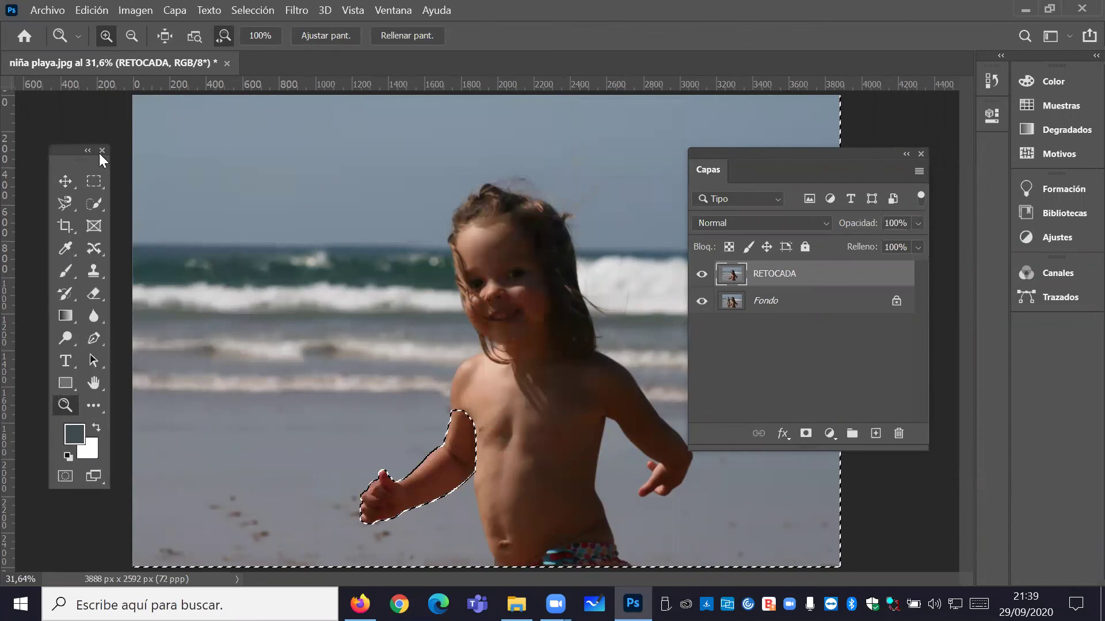
key(ctrl+d)
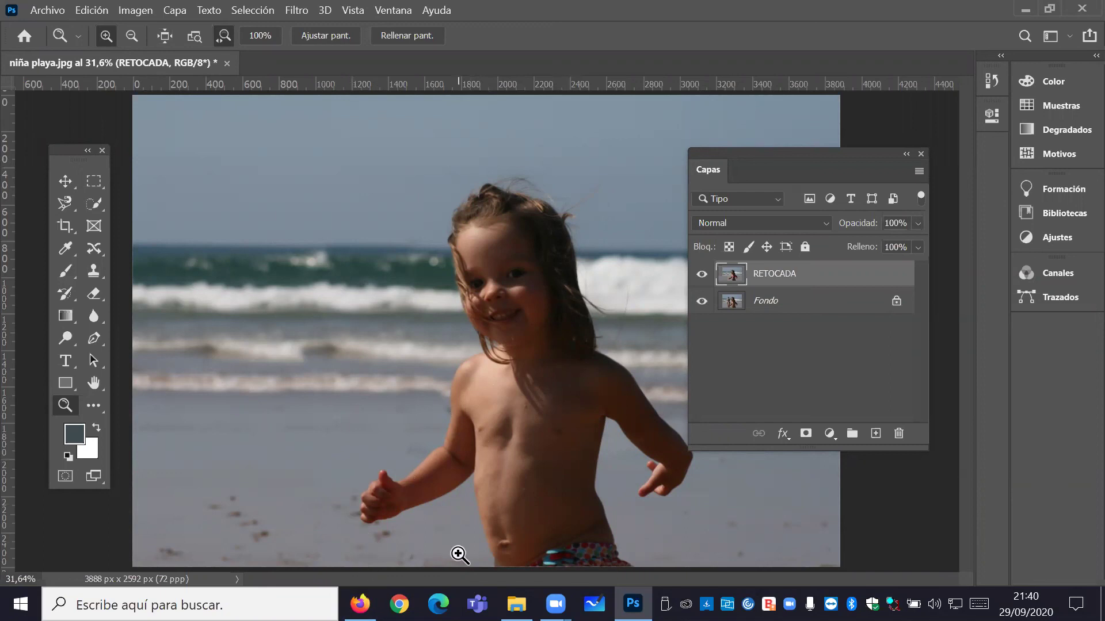
Enlarge the sand around the footprints to 50% and activate the Spot Healing Brush tool
click(308, 531)
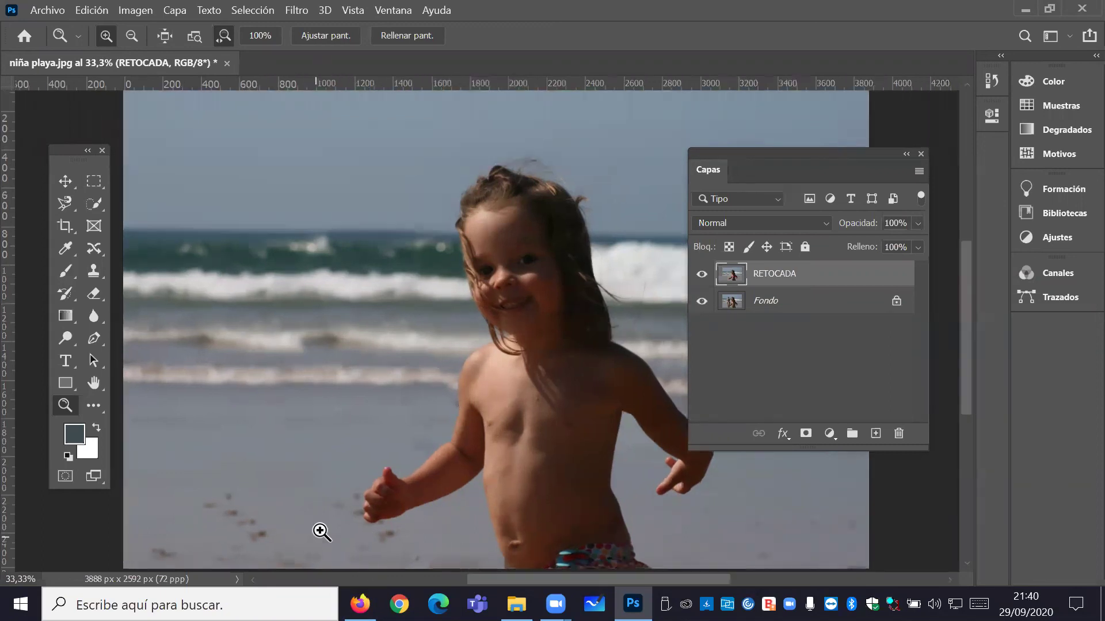
click(322, 538)
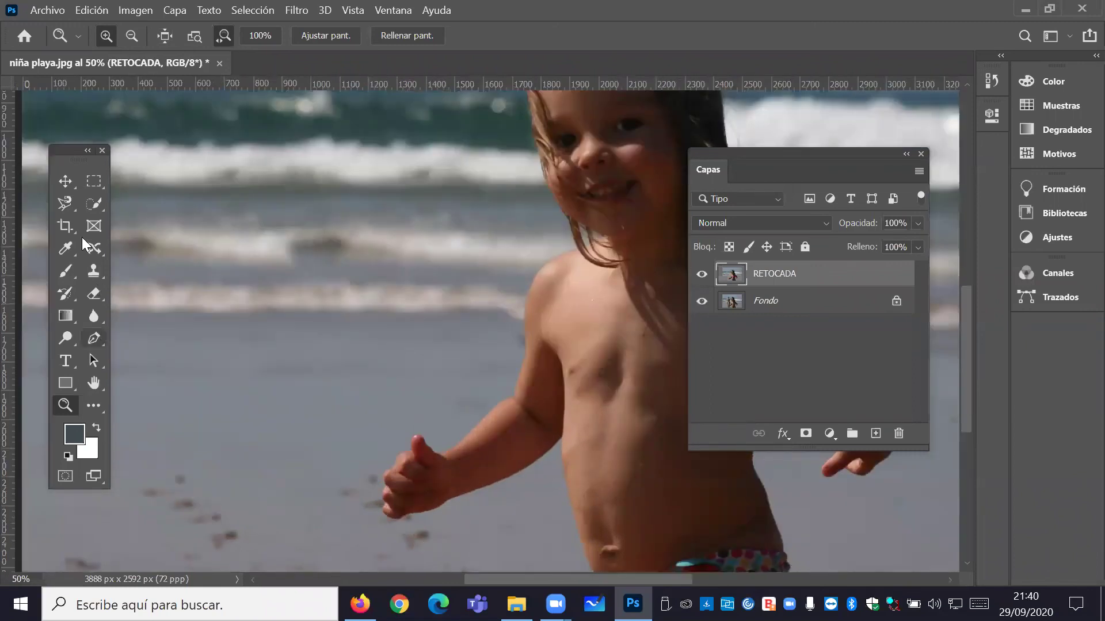
click(92, 275)
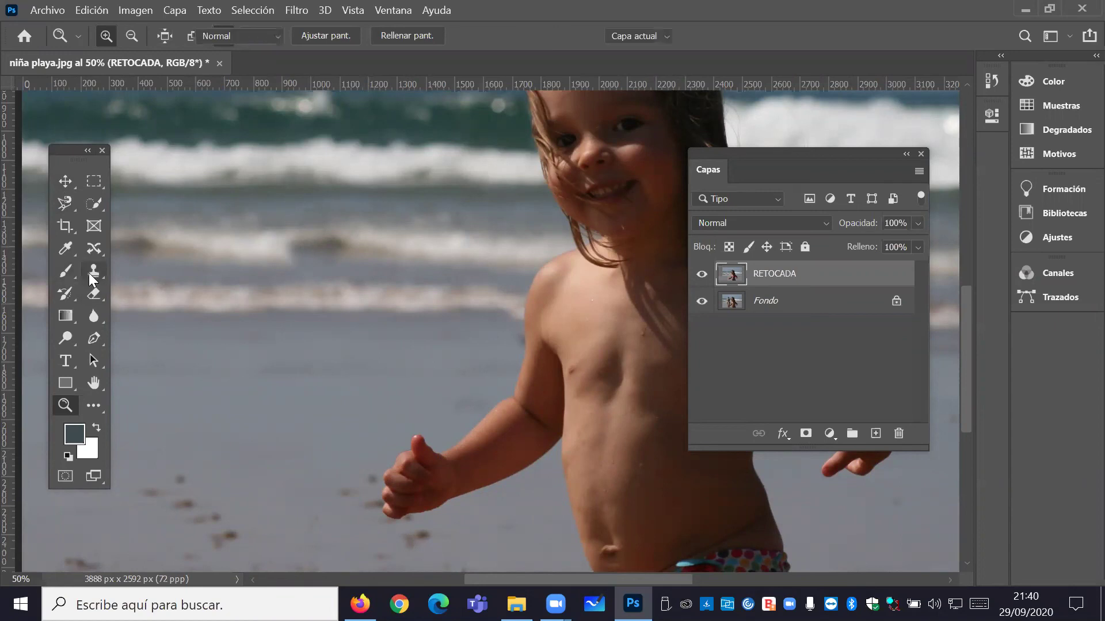
click(92, 276)
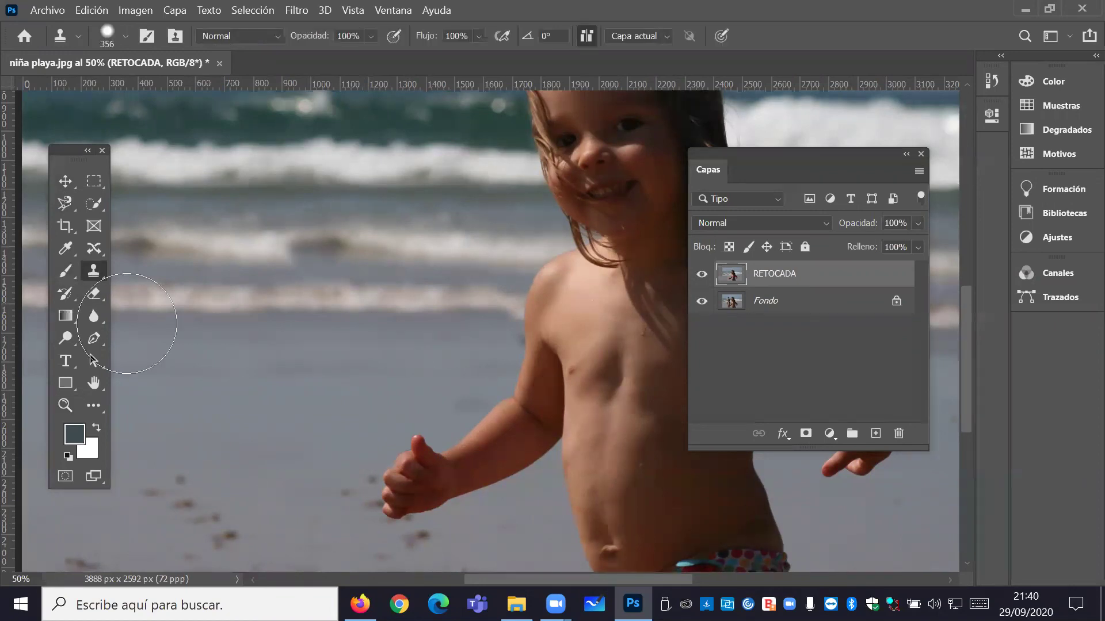
right_click(97, 273)
click(92, 247)
right_click(94, 248)
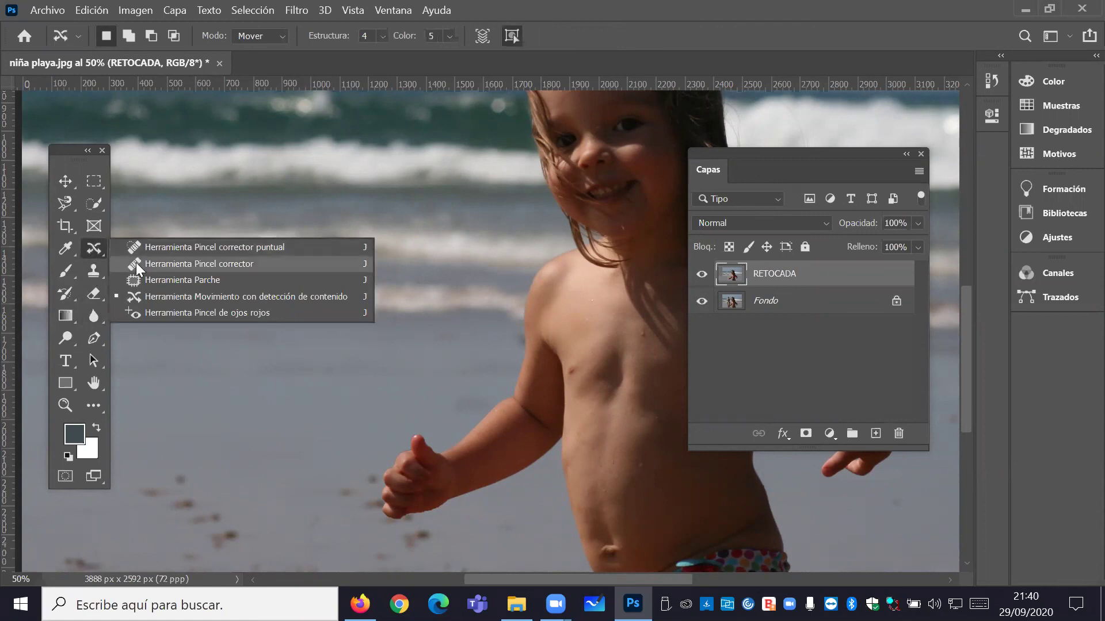
click(139, 247)
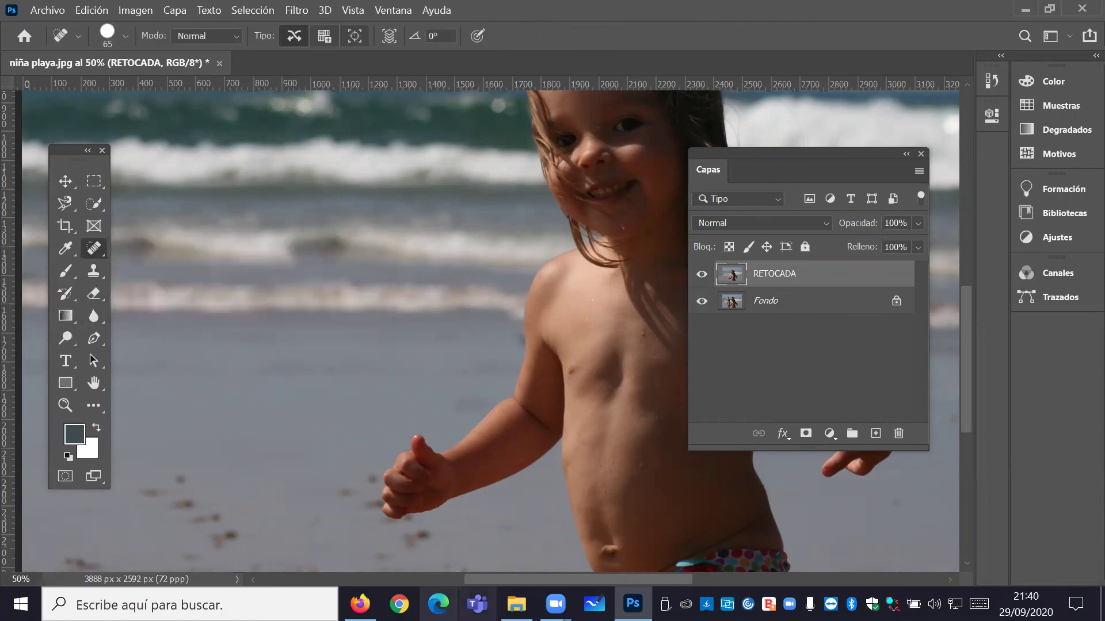